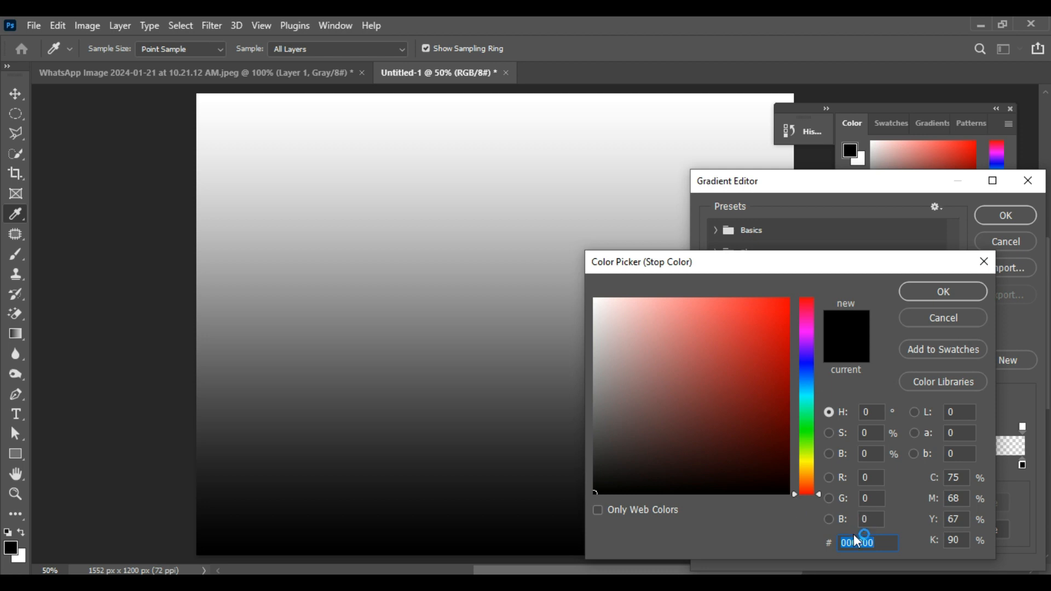
key("ctrl+v")
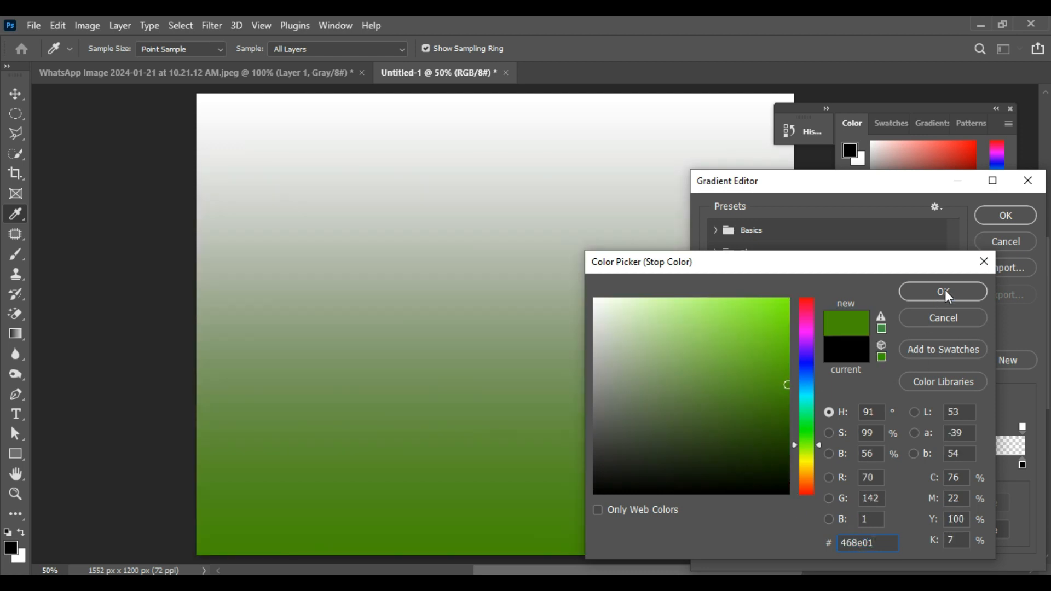
left_click(944, 291)
left_click(1023, 466)
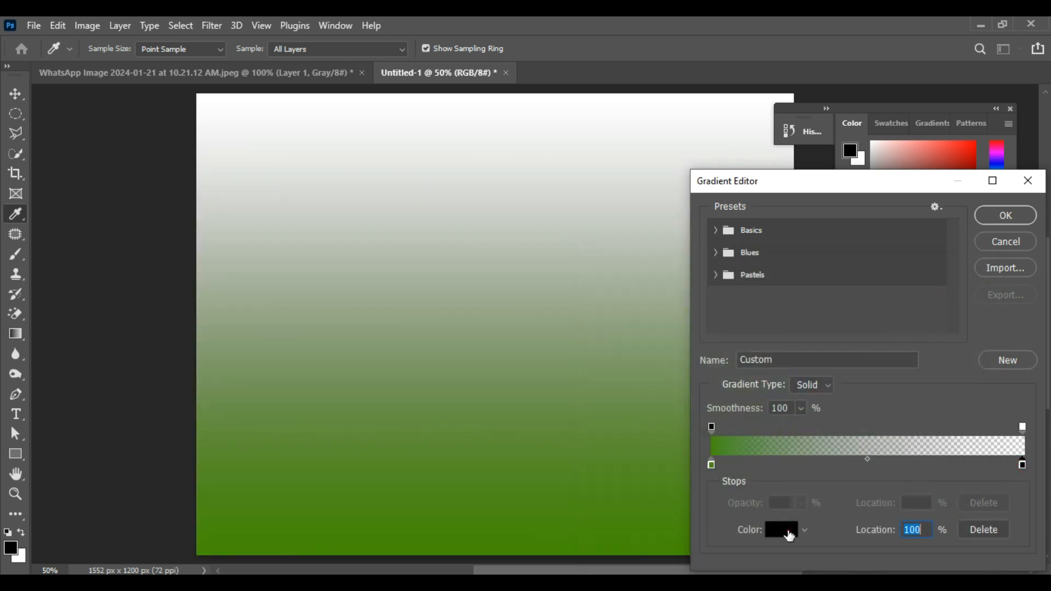
left_click(783, 531)
left_click(789, 299)
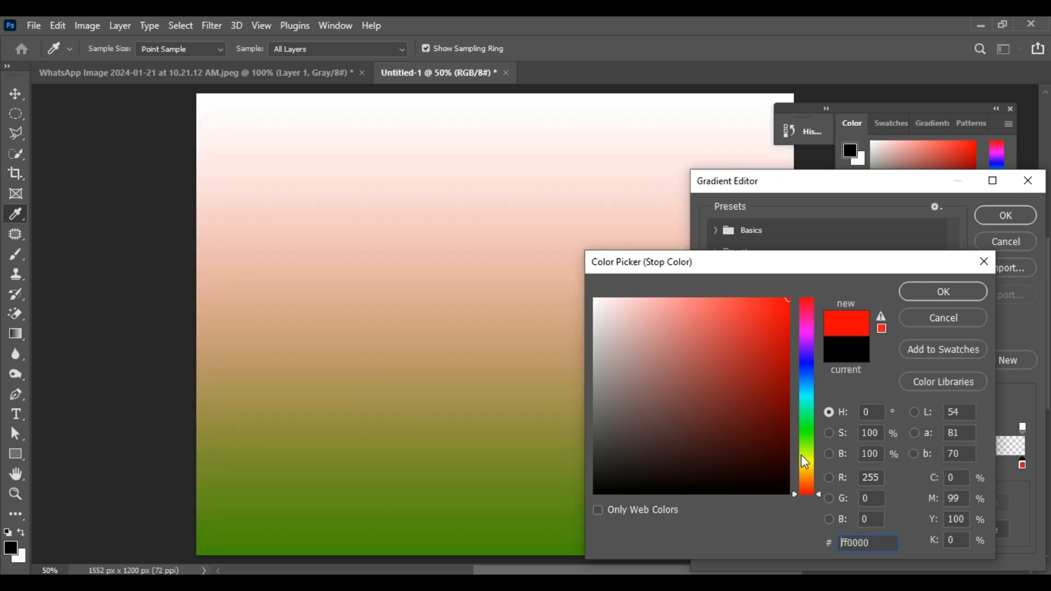
left_click_drag(793, 492, 793, 464)
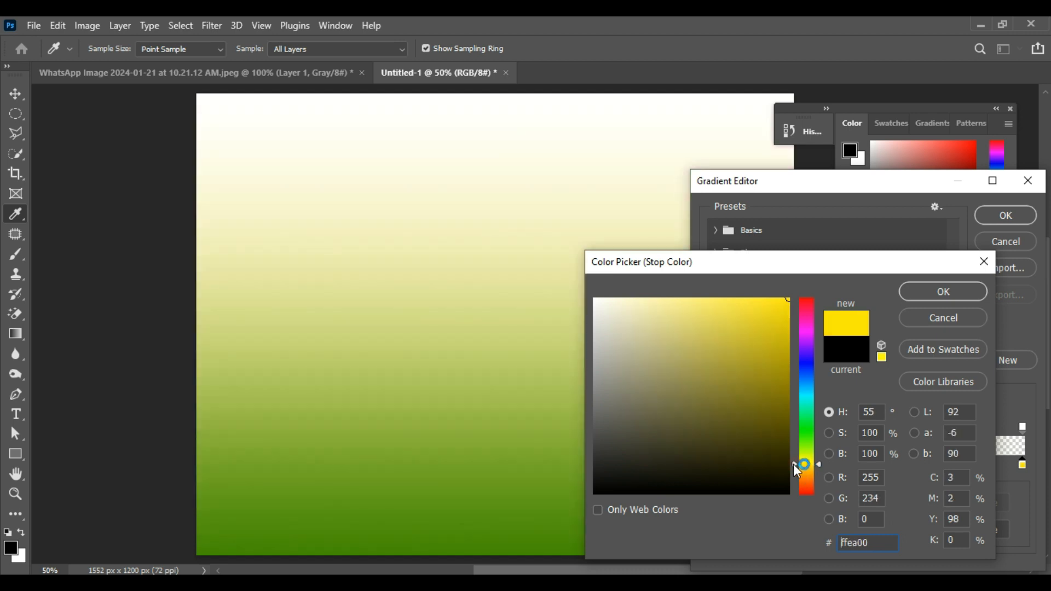
left_click(952, 318)
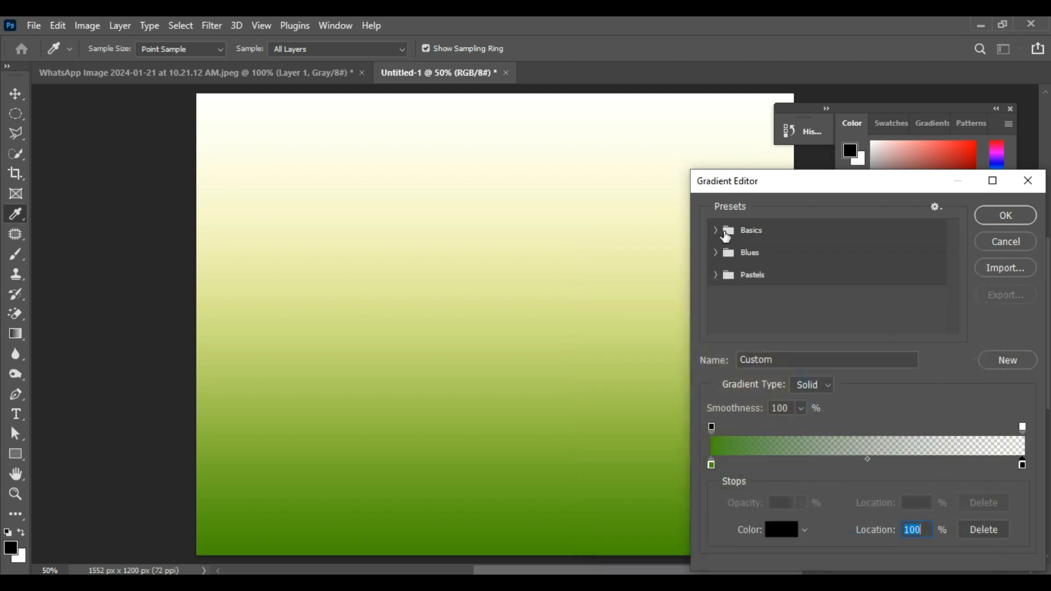
Step: Load the opaque black-to-white preset from the Basics group and set the gradient's starting colour stop to 468e01
left_click(716, 229)
left_click(728, 253)
left_click(712, 465)
left_click(783, 531)
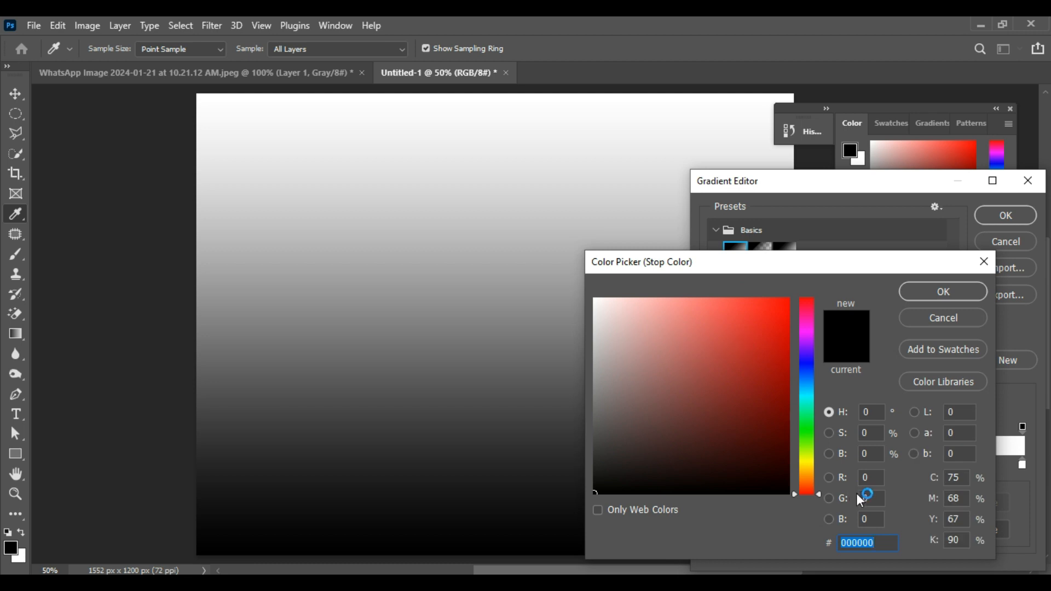
type("468e01")
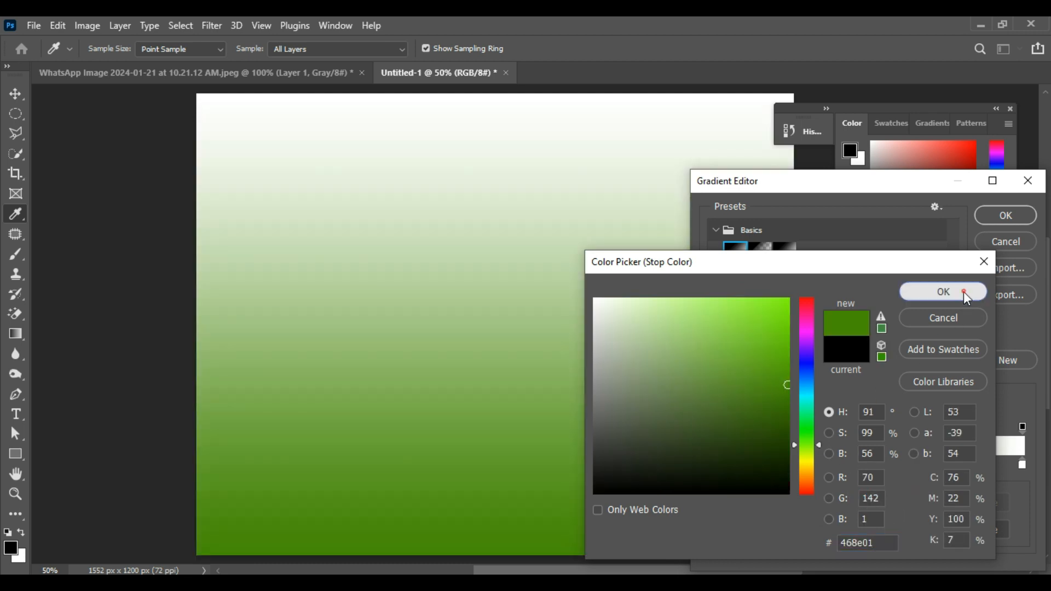
left_click(958, 291)
Step: Set the gradient's ending colour stop to yellow ffea00 and accept the edited gradient
left_click(1024, 465)
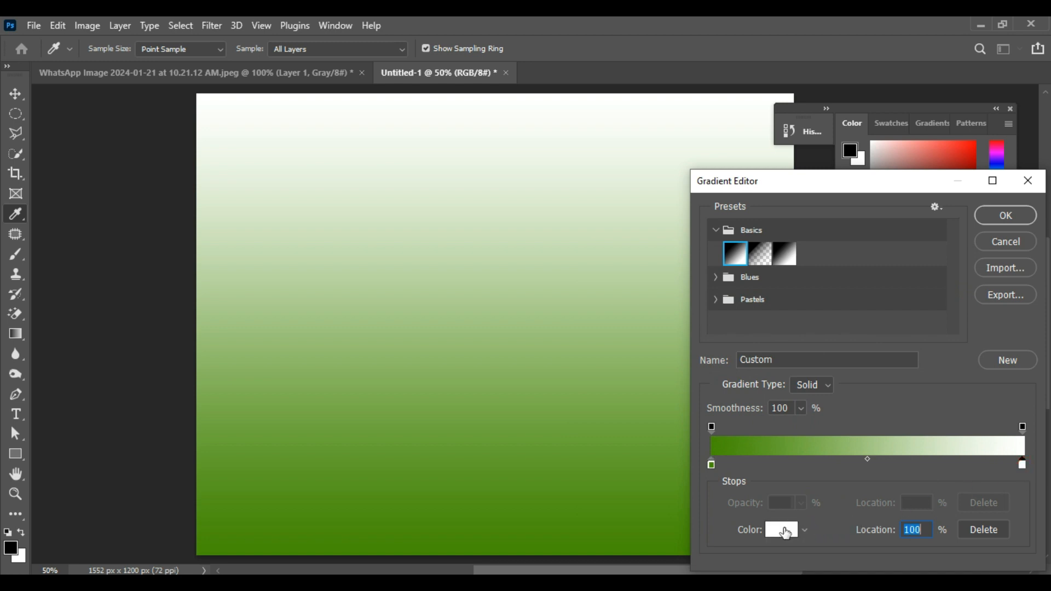
left_click(785, 530)
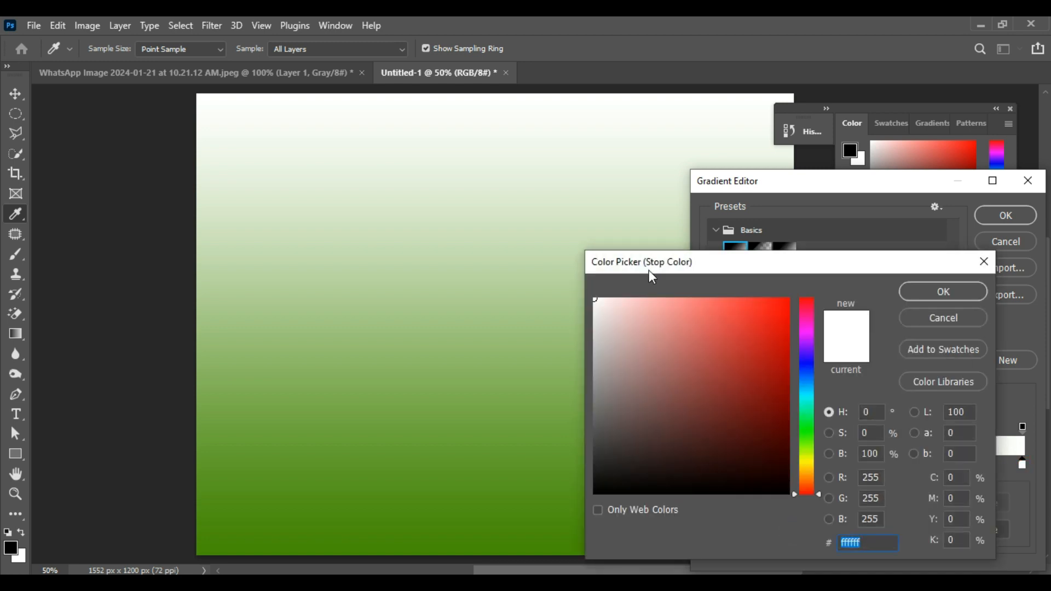
left_click_drag(783, 315, 793, 281)
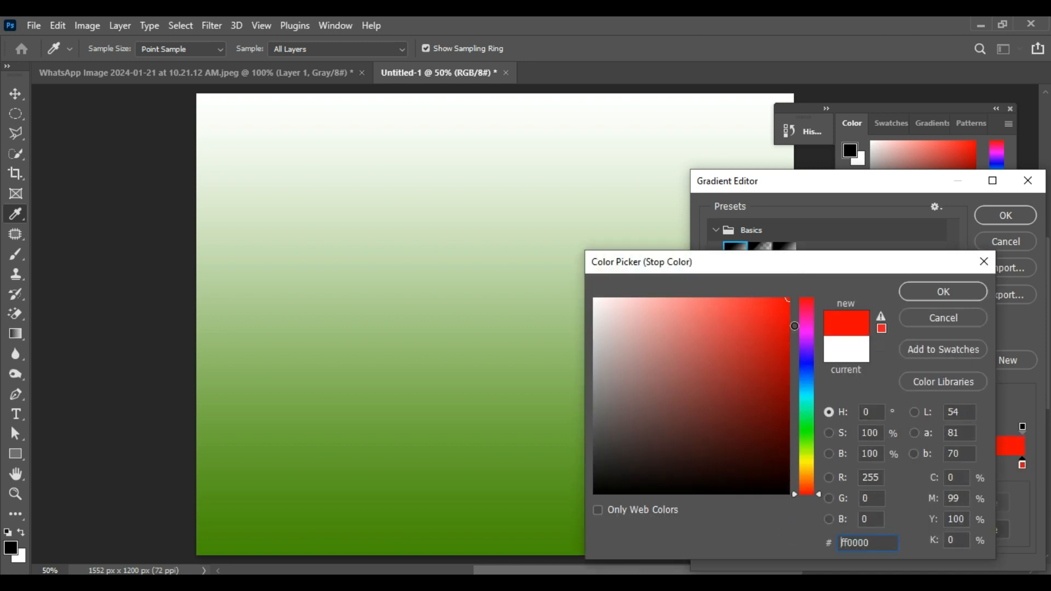
left_click_drag(793, 495, 799, 465)
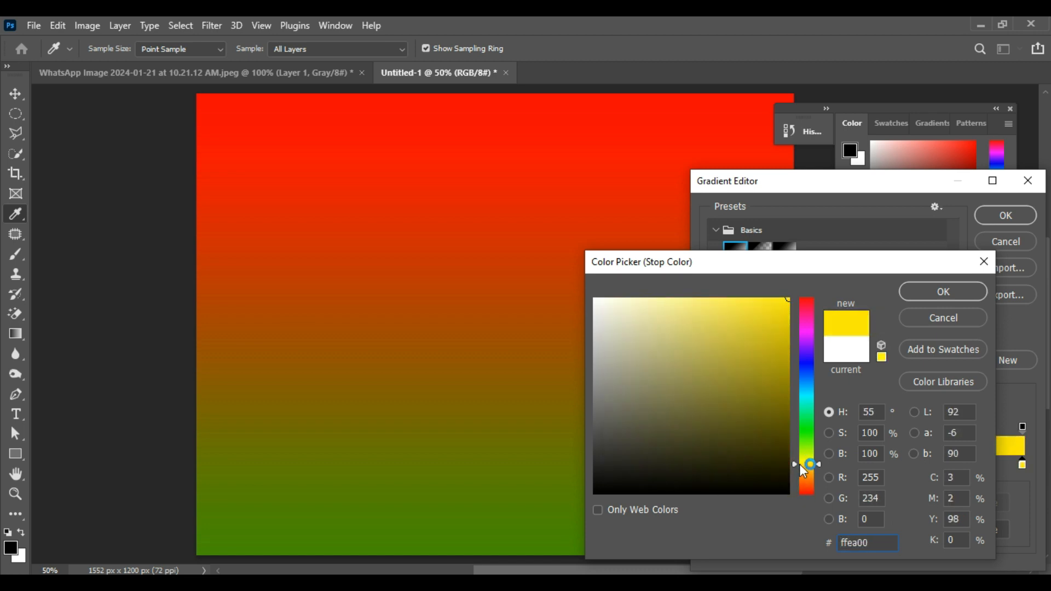
left_click(942, 291)
left_click(1005, 216)
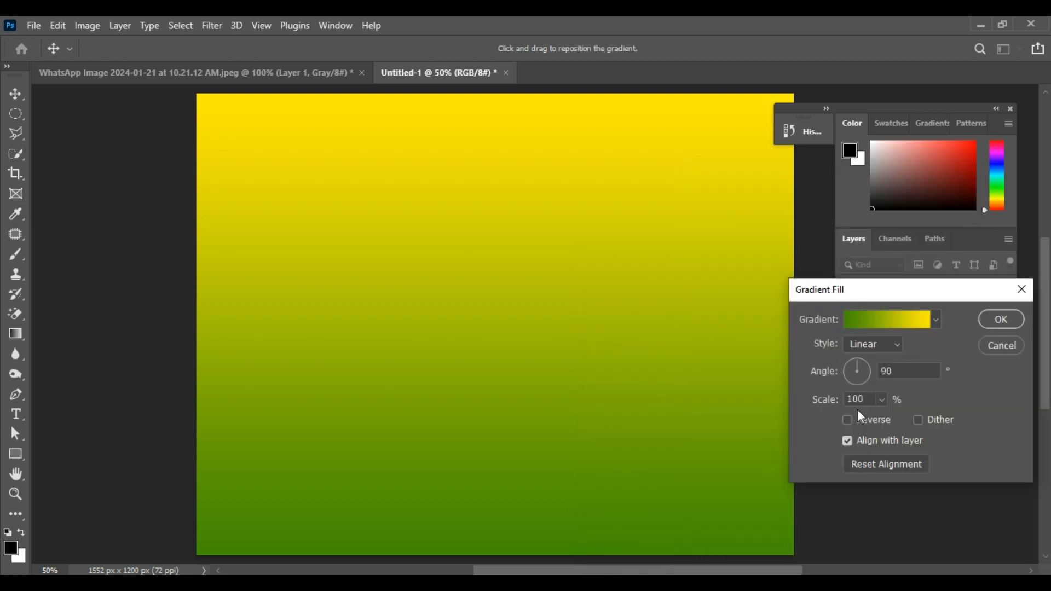
Step: Reverse the gradient fill, set its style to Radial and its scale to 166%, and apply it
left_click(847, 419)
left_click(898, 345)
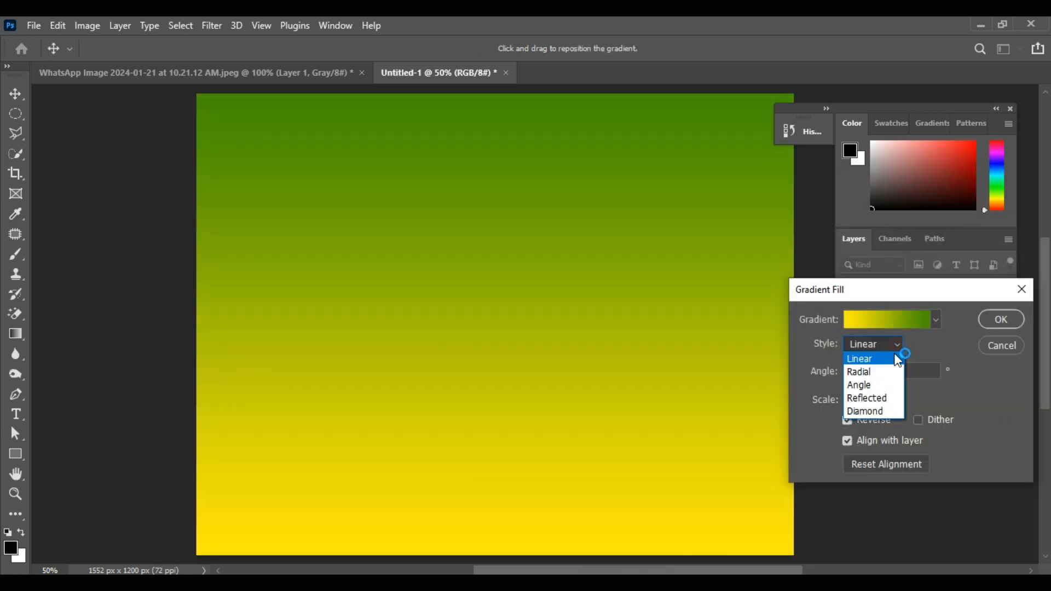
left_click(886, 371)
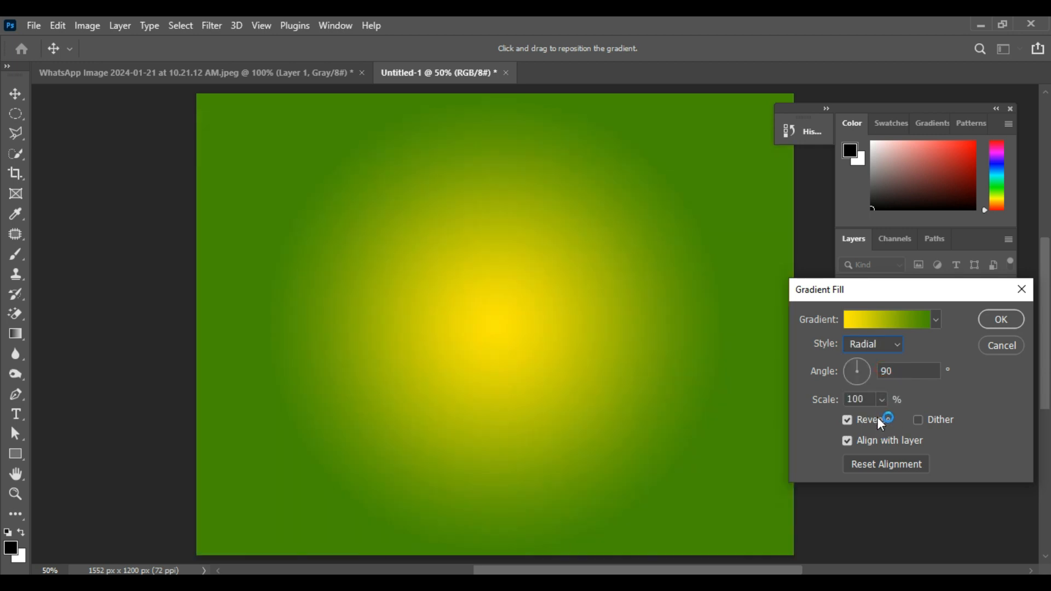
left_click(882, 400)
left_click_drag(883, 423, 869, 419)
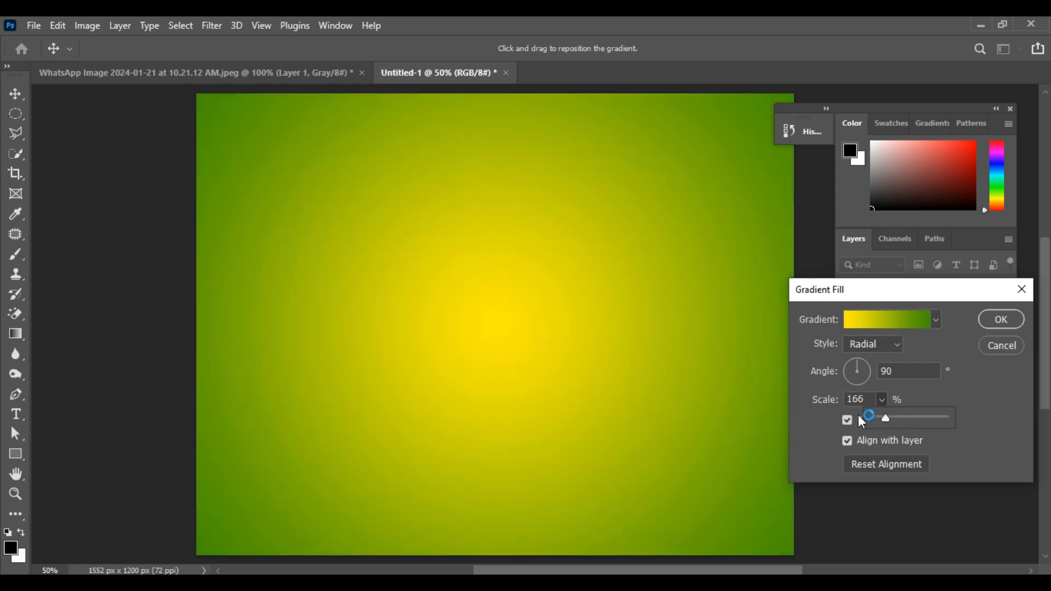
left_click(1002, 320)
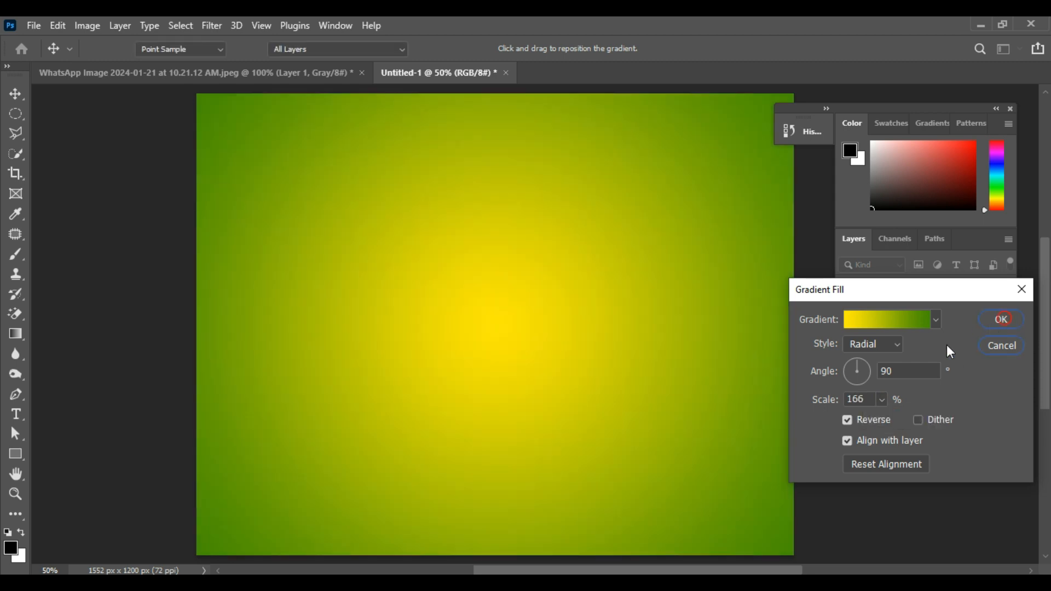
left_click(1001, 319)
Step: Place the white cup photo from the Downloads folder into the gradient document
mouse_move(424, 583)
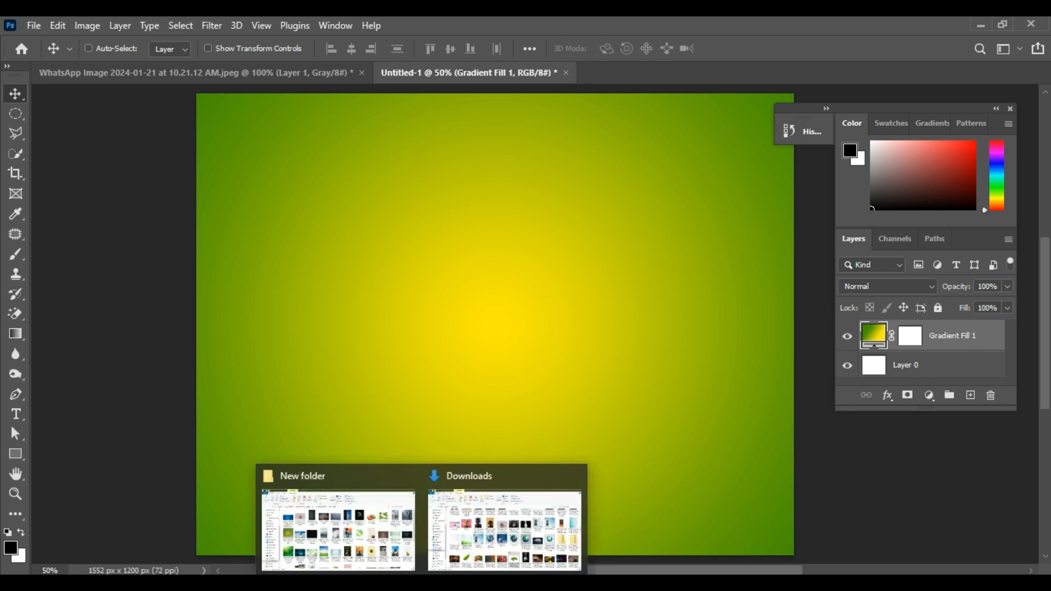
left_click(506, 528)
left_click_drag(1045, 178, 1045, 236)
left_click_drag(591, 435, 541, 413)
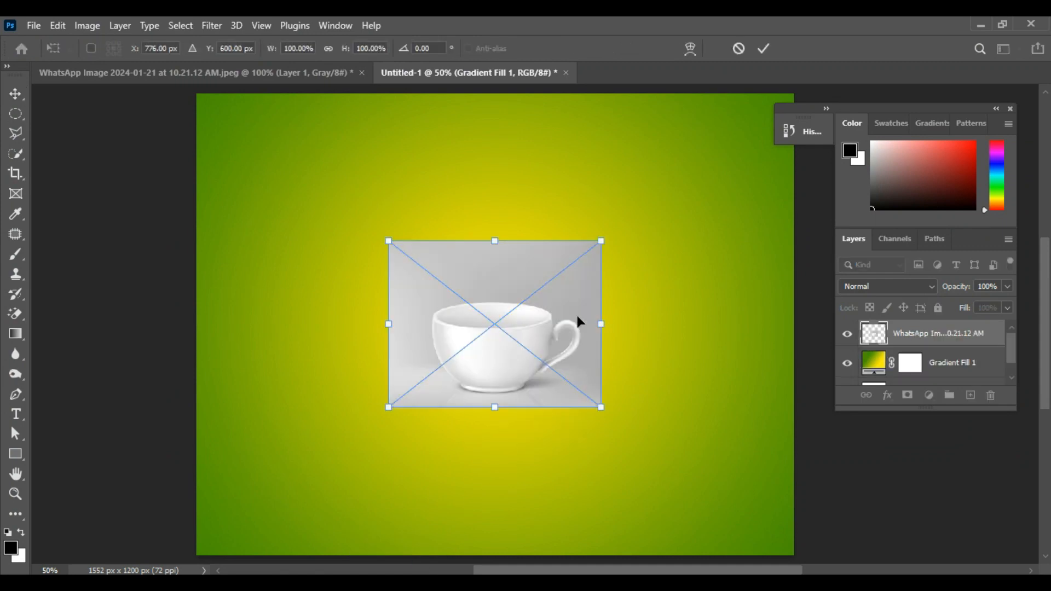
left_click(765, 59)
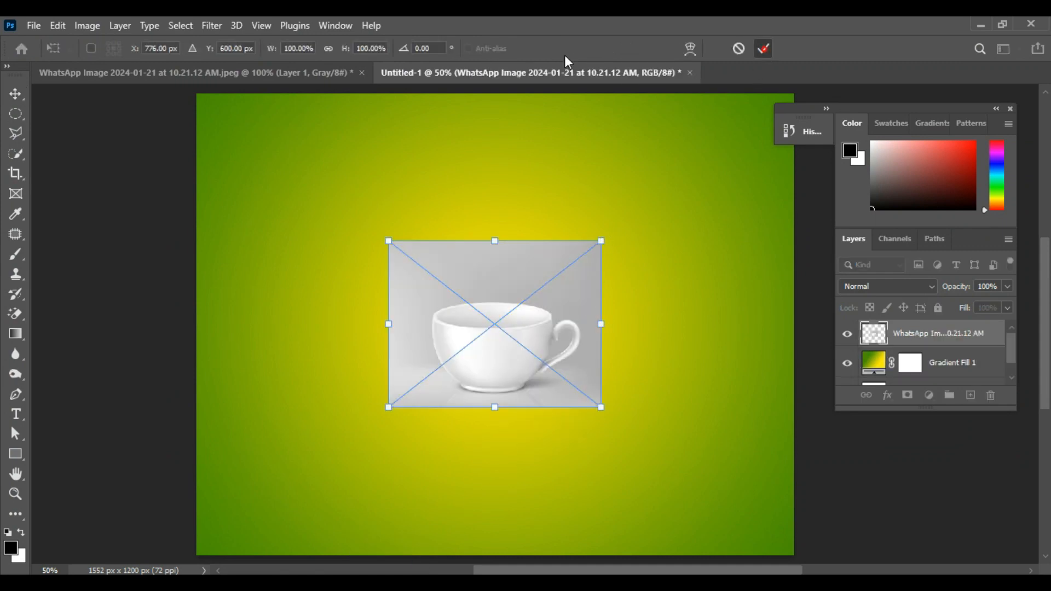
Step: Select the cup with Quick Selection and Select Subject, and hide its grey background with a layer mask
left_click(16, 154)
left_click_drag(462, 335, 489, 352)
left_click(445, 48)
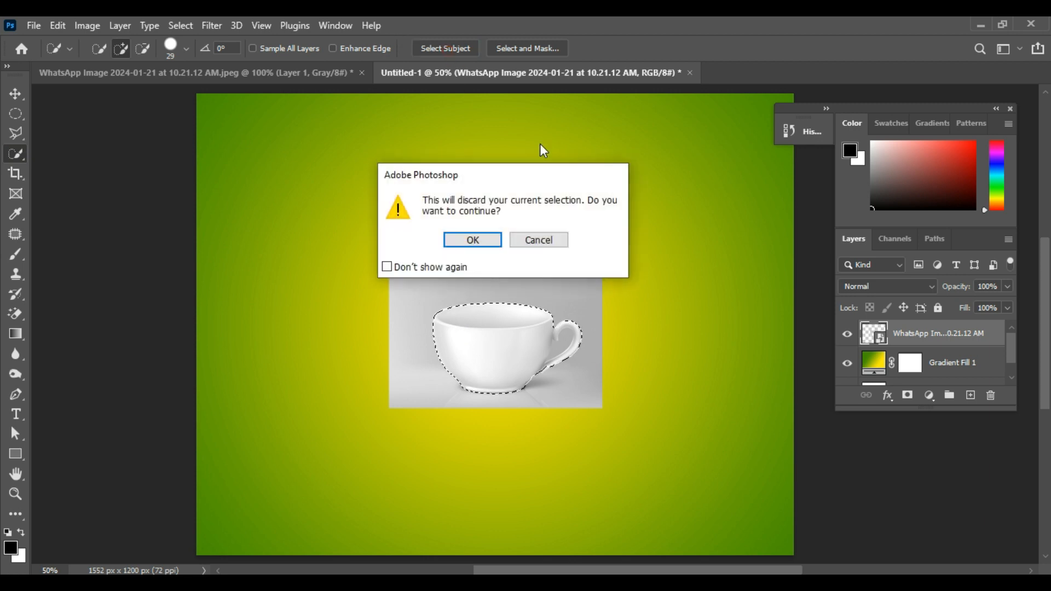
left_click(473, 240)
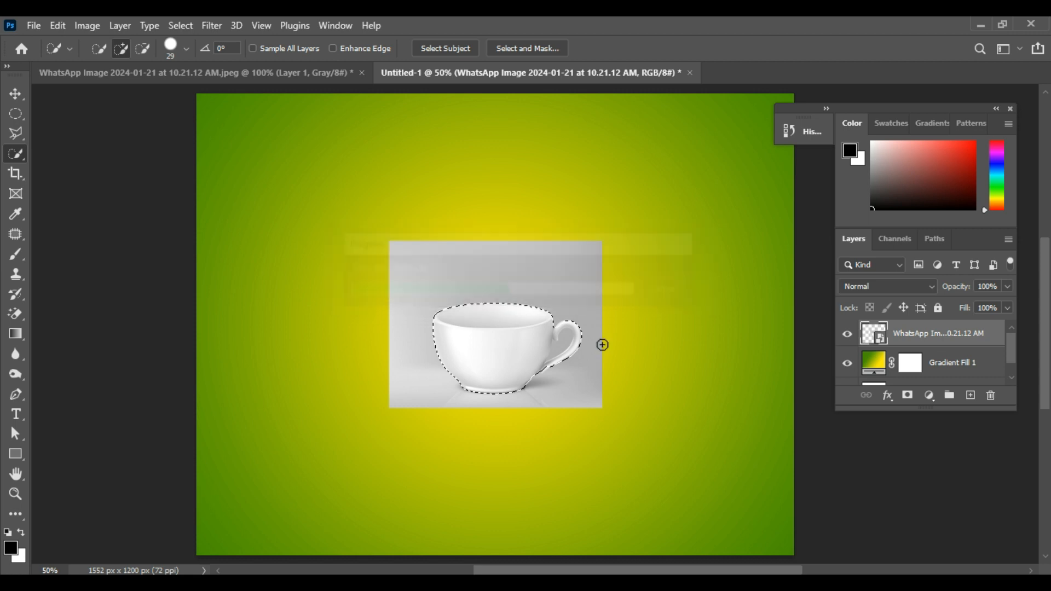
left_click(908, 396)
Step: Enlarge the cup to about 170% and move it up slightly so it sits over the gradient's bright centre
left_click(16, 95)
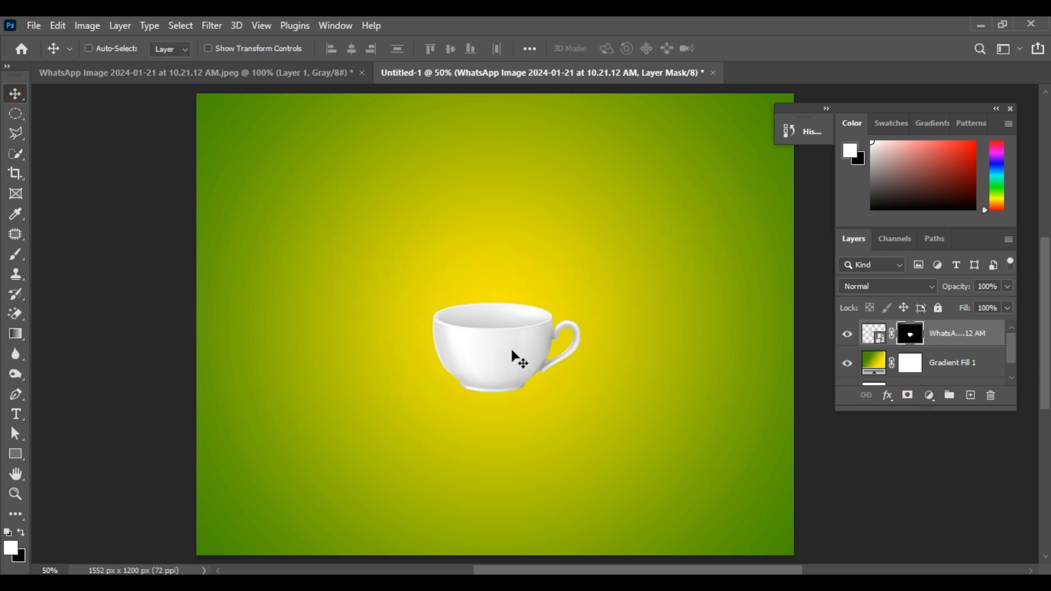
key("ctrl+t")
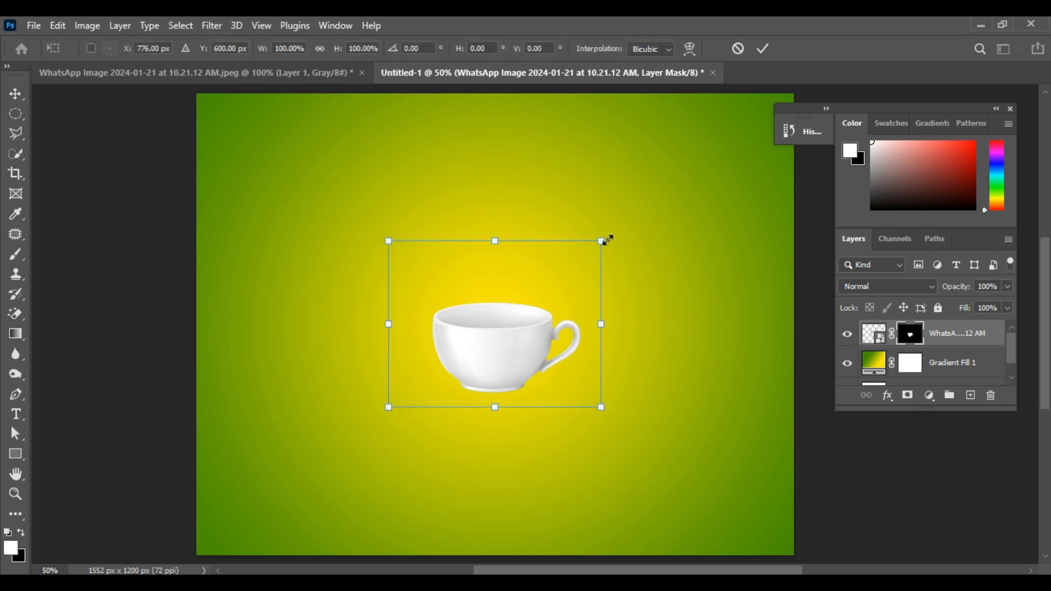
left_click_drag(604, 237, 644, 208)
left_click_drag(524, 310, 527, 302)
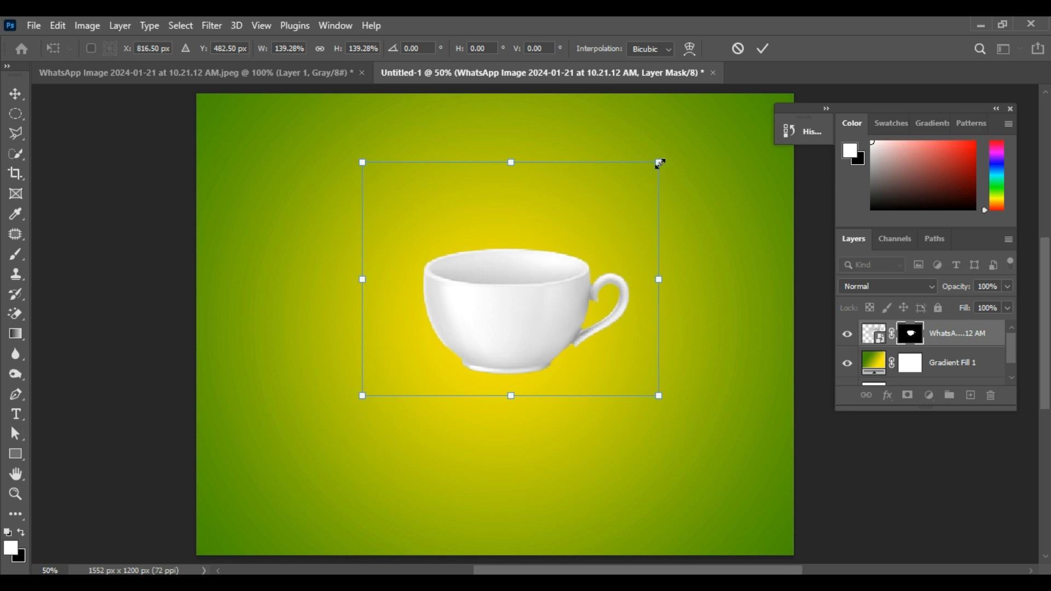
left_click_drag(660, 162, 691, 135)
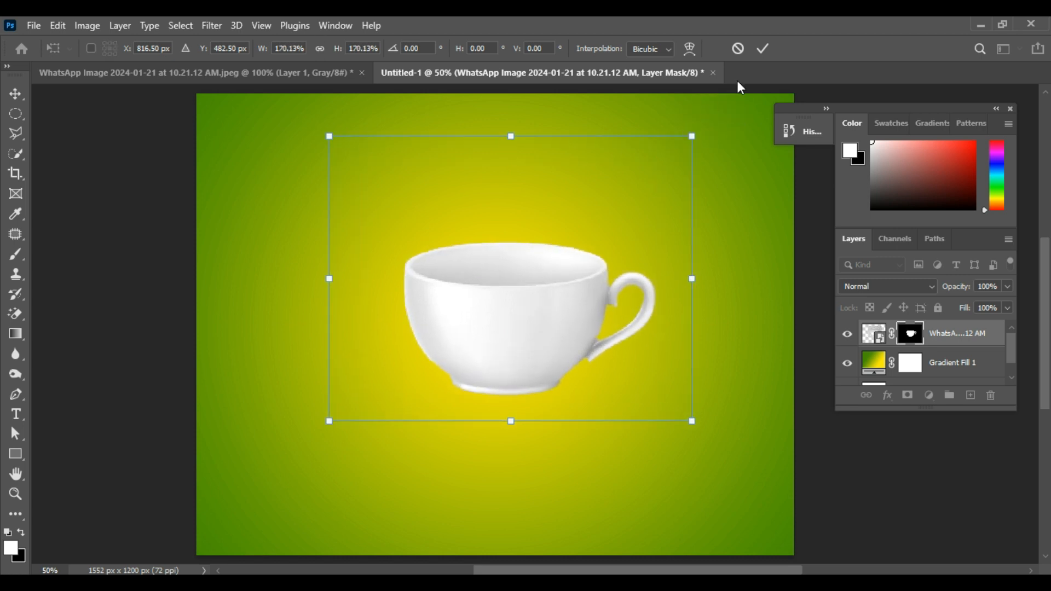
left_click(764, 47)
Step: Convert the masked cup layer to a Smart Object
left_click(558, 314)
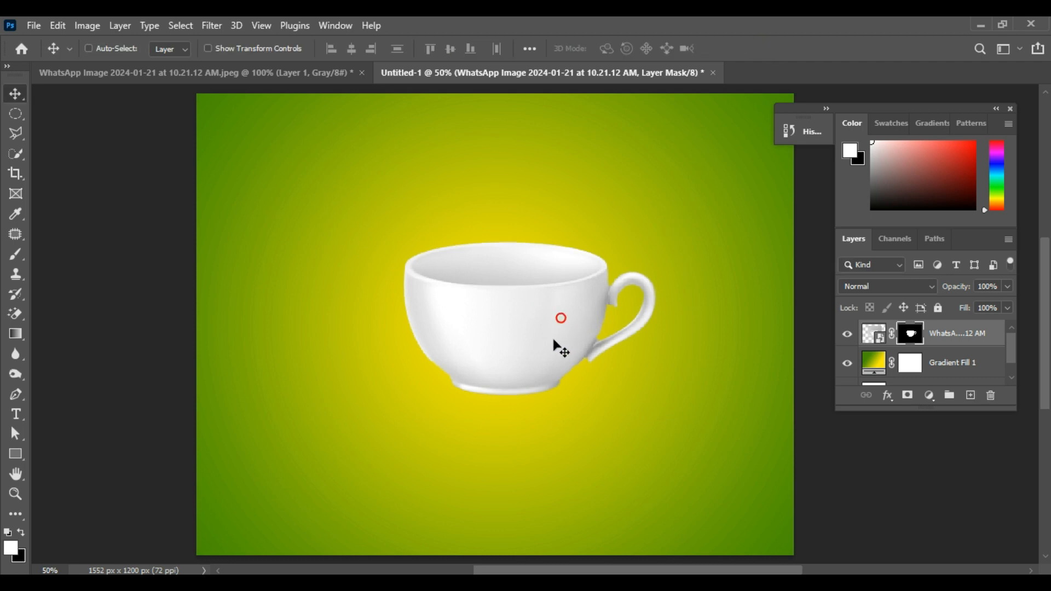
right_click(977, 343)
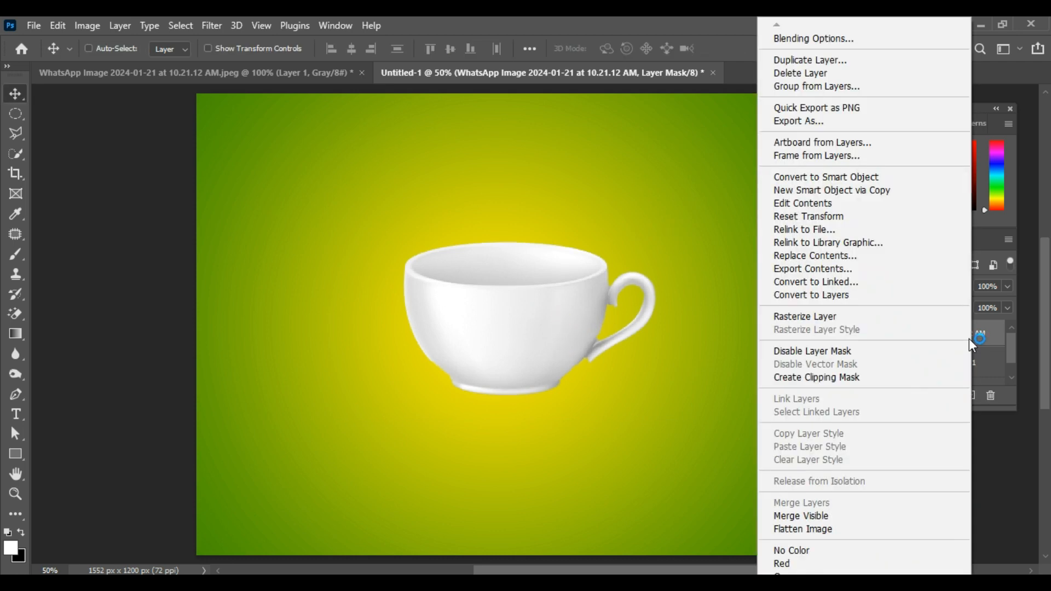
left_click(818, 177)
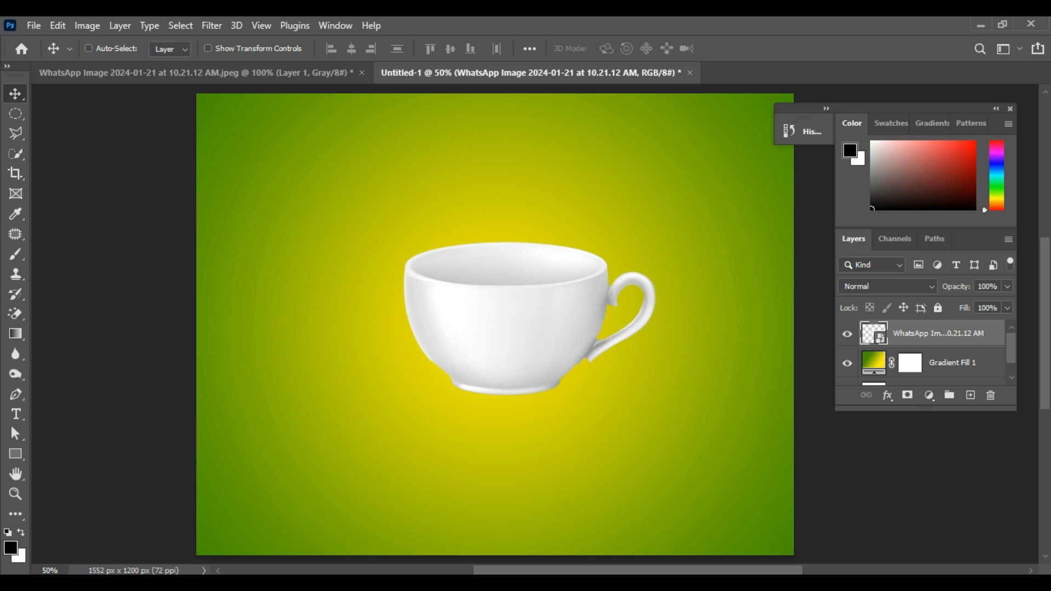
Step: Place the lime slice image WhatsApp Image 2024-01-29 at 10.26.17 AM from the Downloads folder over the cup
left_click(351, 581)
left_click_drag(1046, 241, 1023, 183)
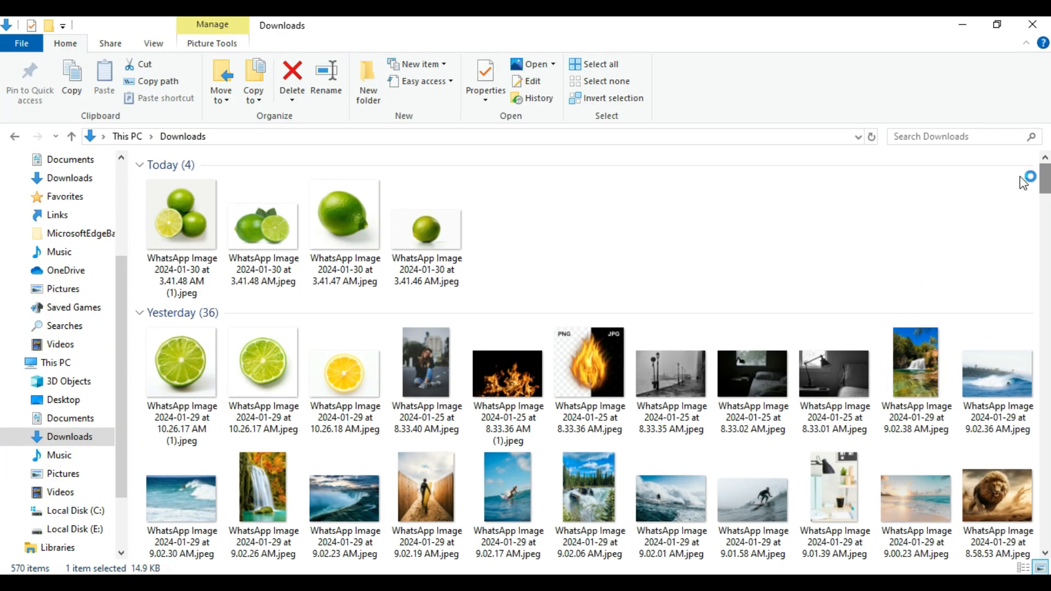
left_click_drag(263, 363, 519, 370)
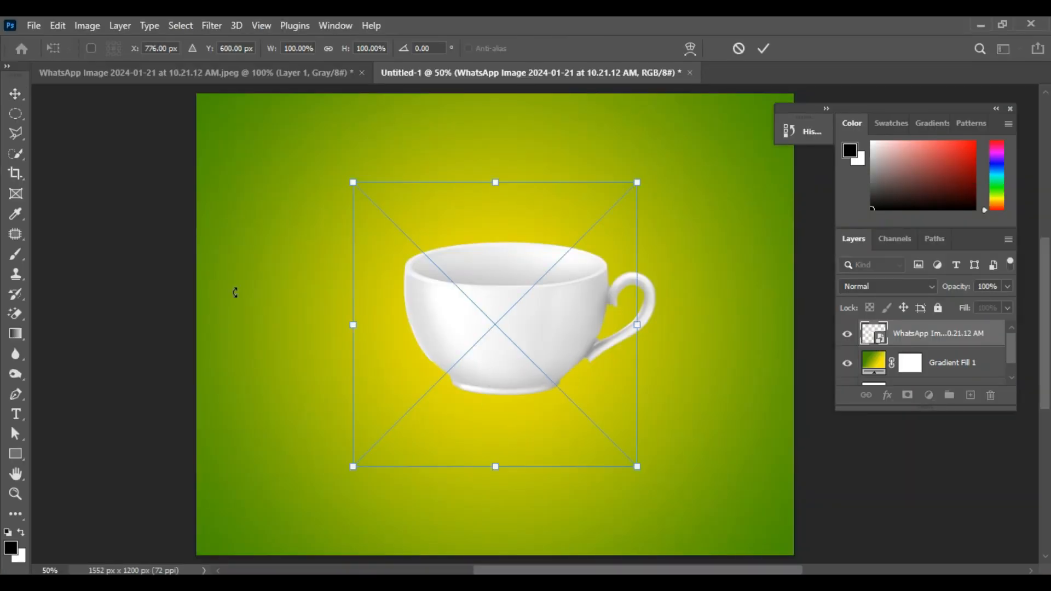
Step: Select the lime slice with Quick Selection, mask out its background and convert the layer to a Smart Object
left_click(16, 154)
mouse_move(501, 232)
left_mouse_down()
mouse_move(497, 348)
mouse_move(499, 237)
left_mouse_up()
left_click(909, 393)
right_click(952, 340)
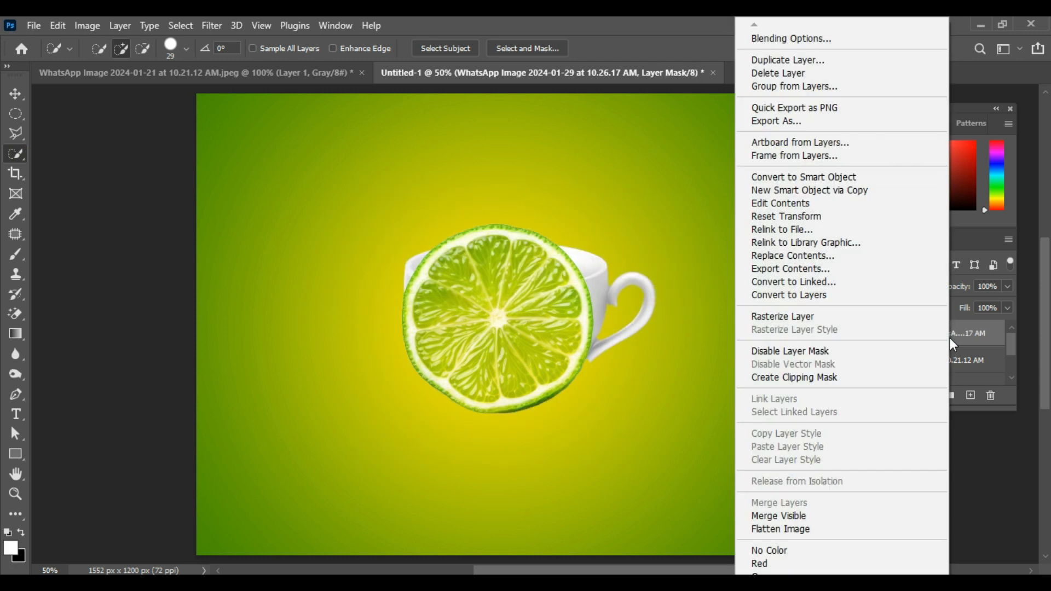
left_click(820, 177)
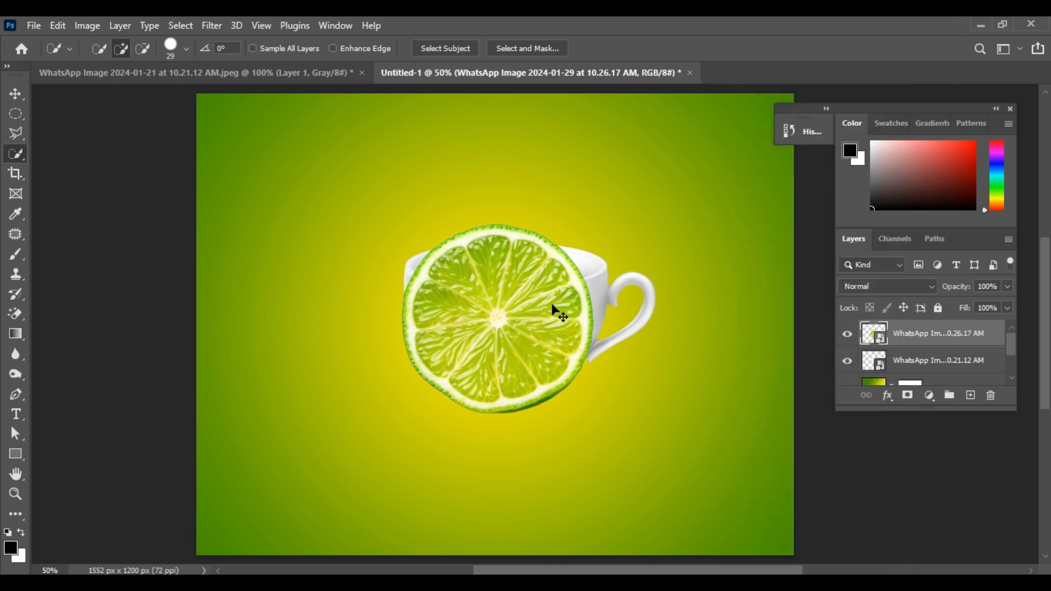
Step: Distort the lime slice into a flattened ellipse, about 104% wide and 24% high, lying across the cup's rim
key("ctrl+t")
right_click(532, 267)
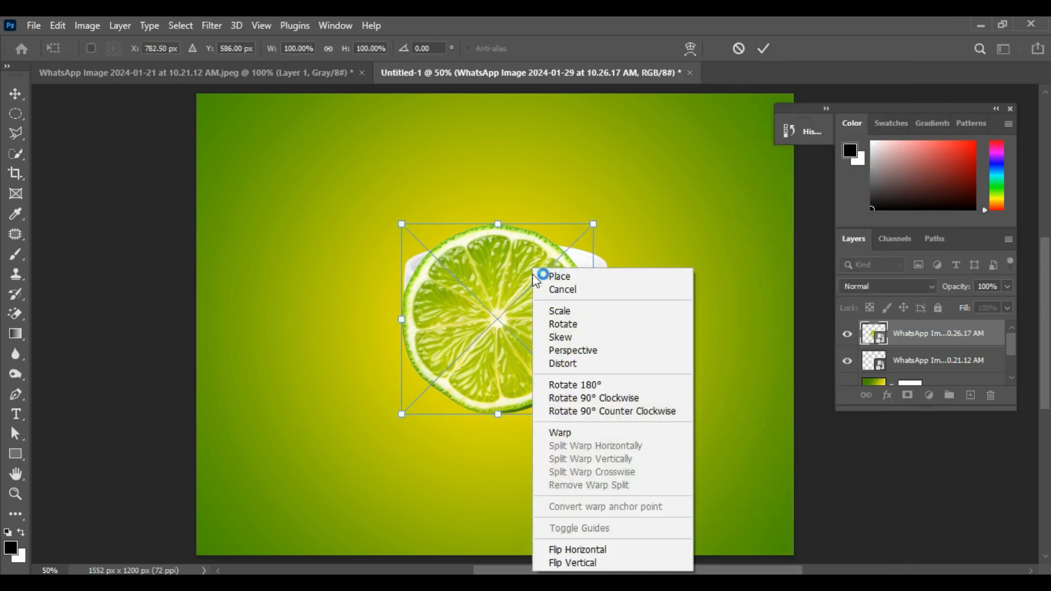
left_click(570, 364)
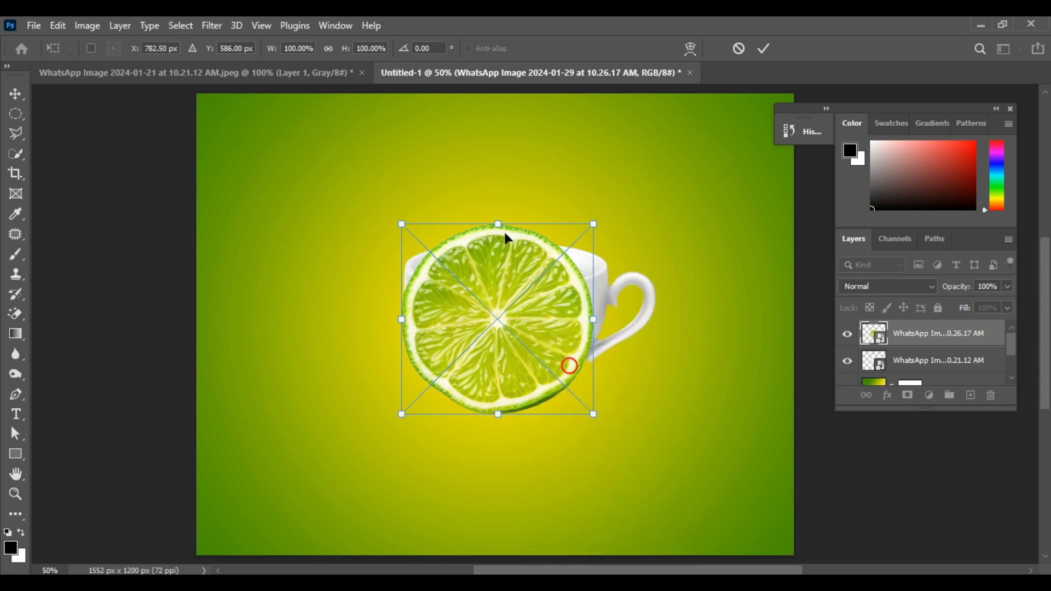
left_click_drag(498, 228, 496, 243)
left_click_drag(497, 414, 509, 291)
left_click_drag(603, 269, 609, 268)
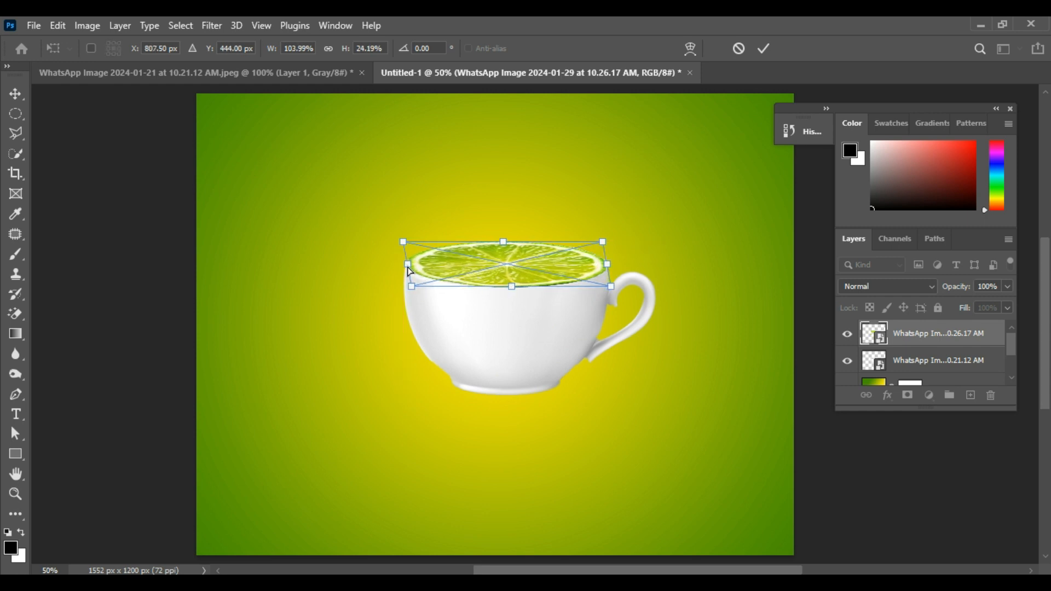
left_click_drag(411, 270, 409, 274)
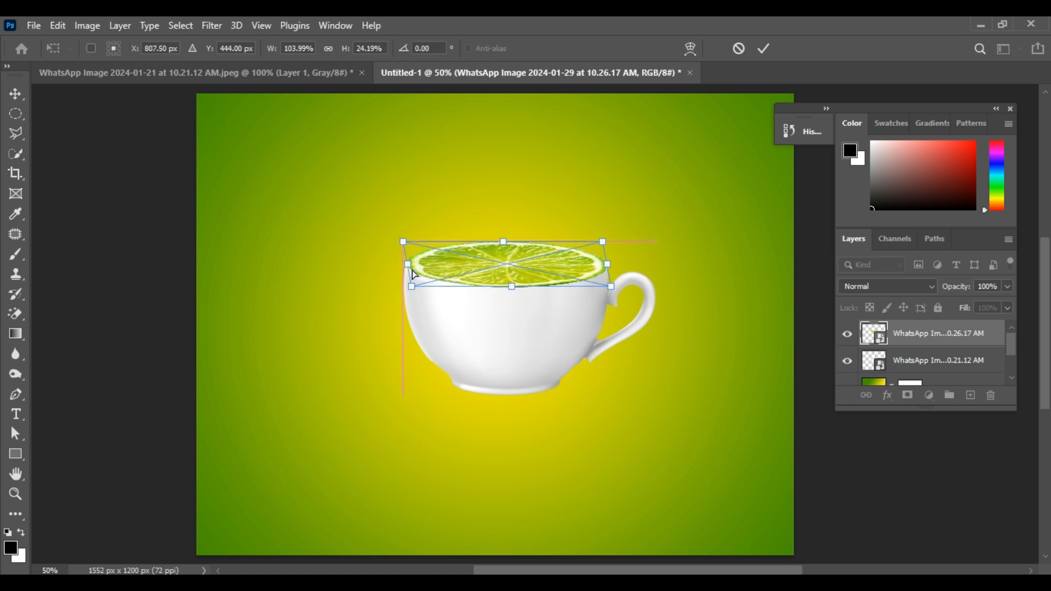
Step: Refine the distortion to about 108% wide and 26% high so the slice meets the rim's far side from the handle, and apply it
key("ctrl+plus")
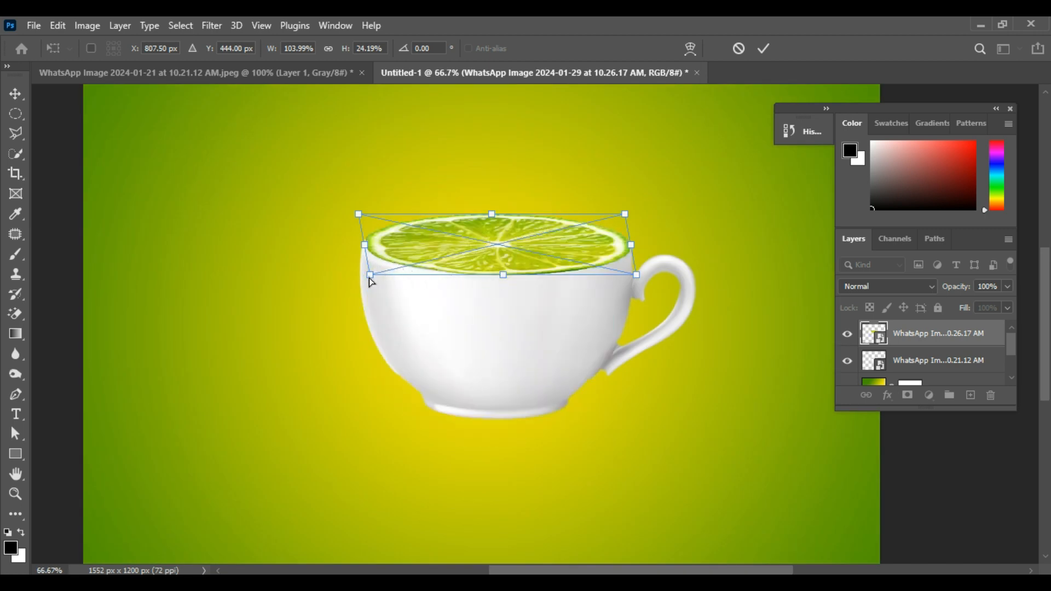
left_click_drag(369, 277, 360, 249)
left_click_drag(492, 214, 493, 221)
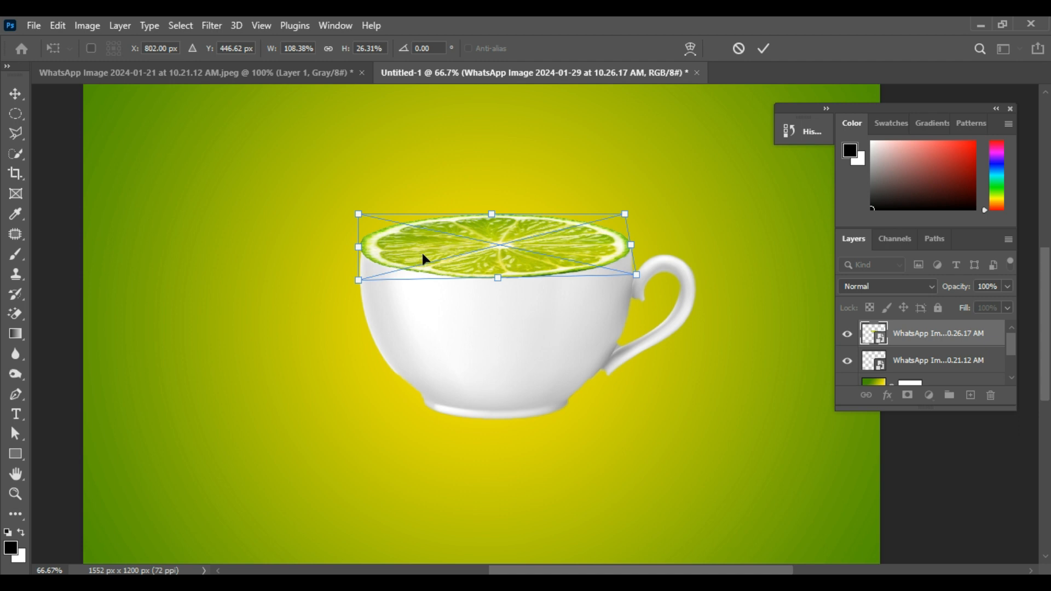
left_click(764, 50)
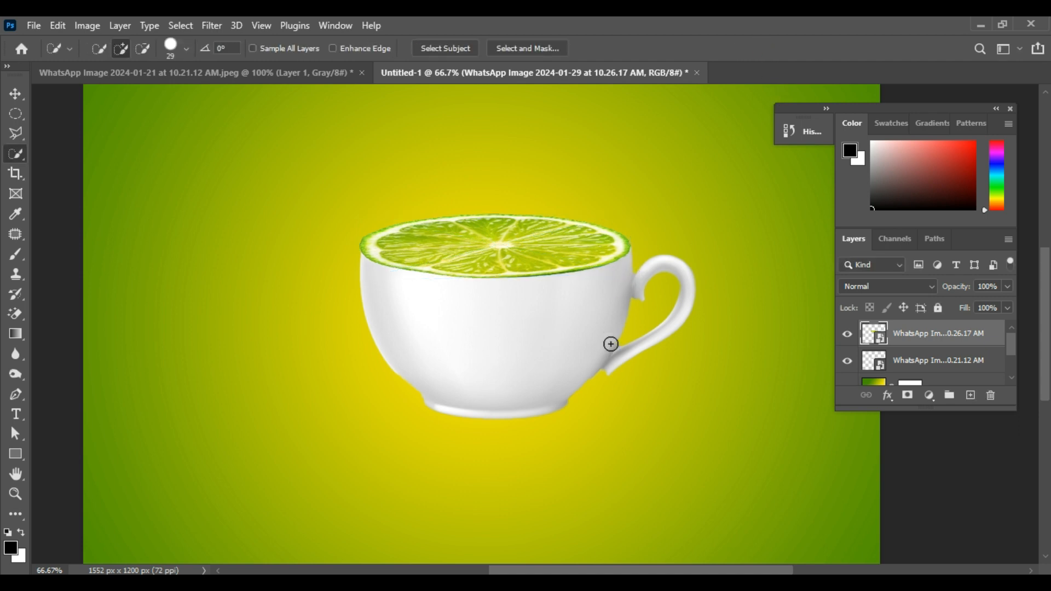
Step: Place the whole lime image WhatsApp Image 2024-01-30 at 3.41.46 AM over the cup
key("alt+Tab")
left_click_drag(421, 232, 535, 386)
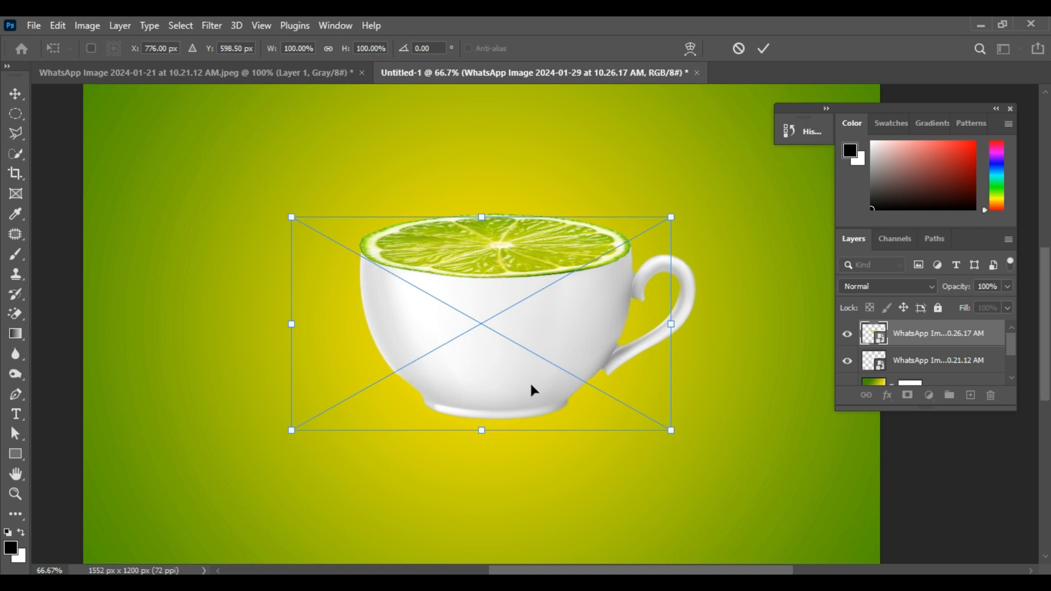
key("Return")
Step: Select the whole lime with Quick Selection and mask out its white background
key("w")
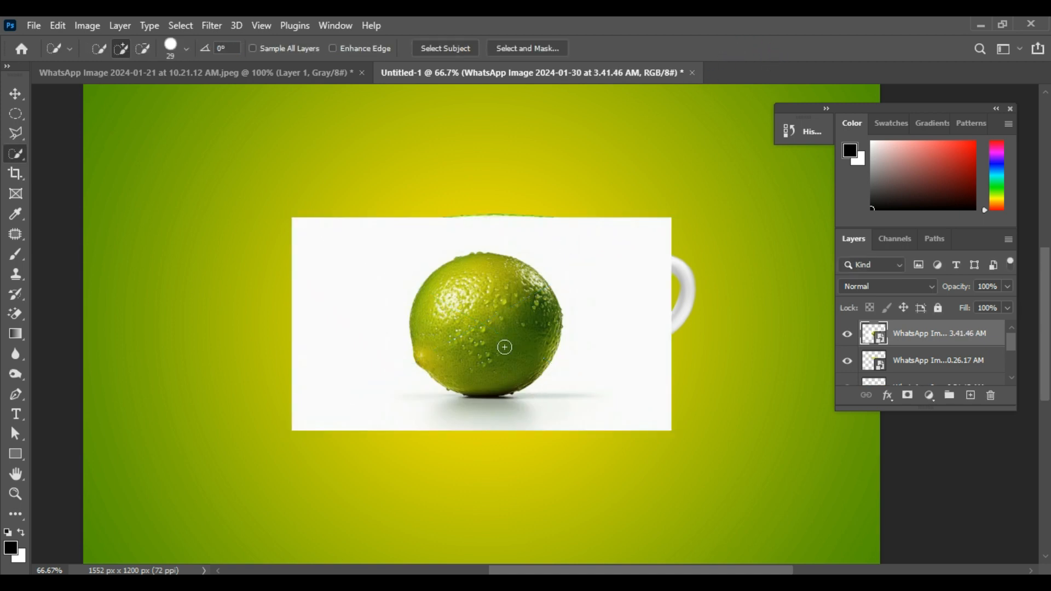
left_click(496, 275)
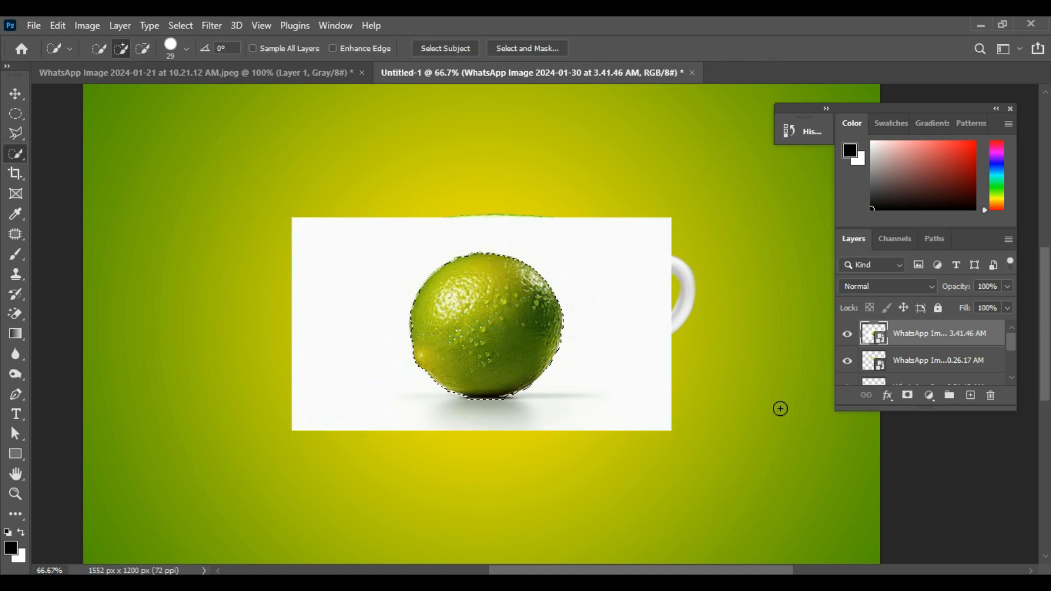
left_click(908, 395)
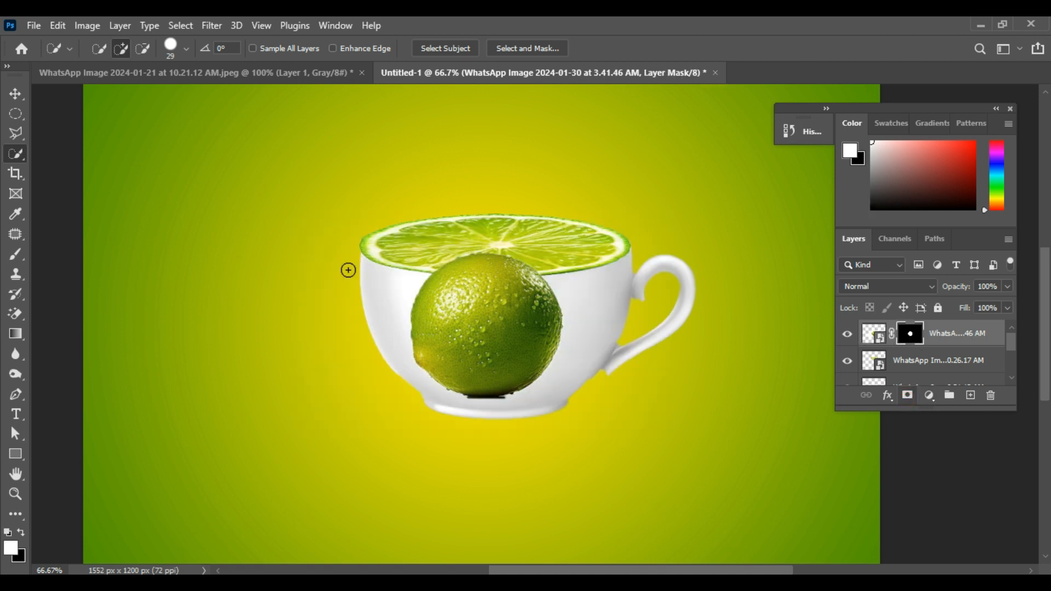
Step: Centre the whole lime on the cup, rotate it about -20.9° and enlarge it to about 252%
key("v")
left_click_drag(504, 331, 518, 320)
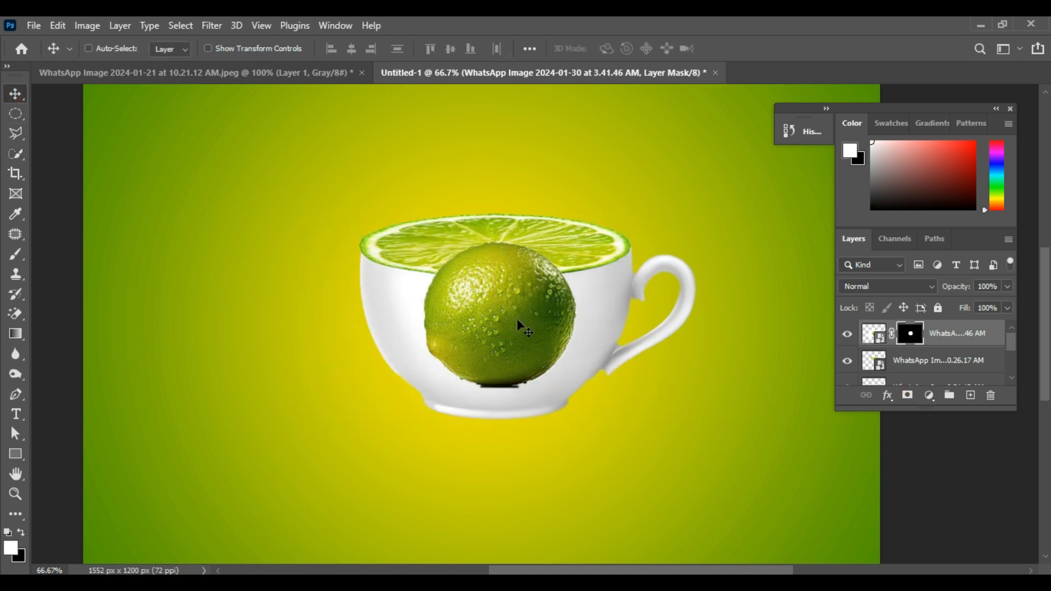
key("ctrl+t")
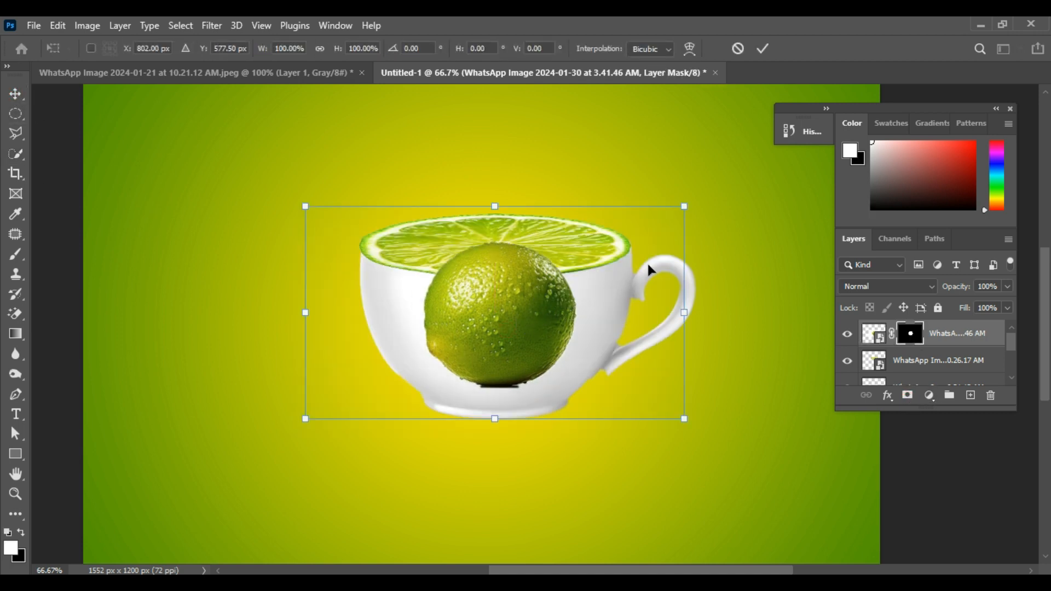
left_click_drag(698, 200, 650, 129)
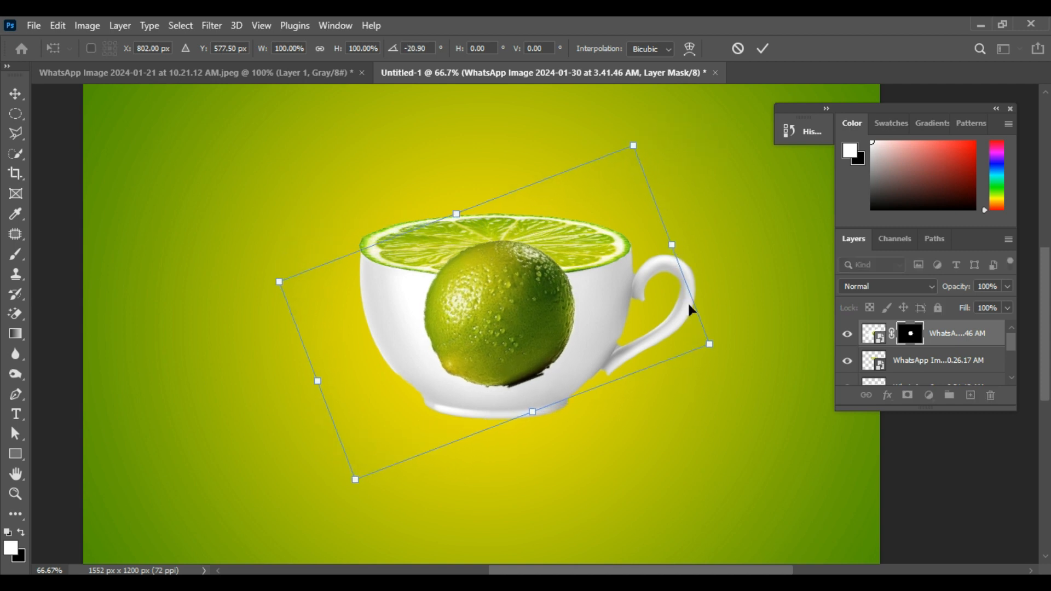
left_click_drag(710, 344, 1013, 536)
Step: Fit the lime over the whole cup at about 243% while its opacity is 52%, then raise the opacity to 98% and apply the transform
left_click_drag(958, 293, 957, 287)
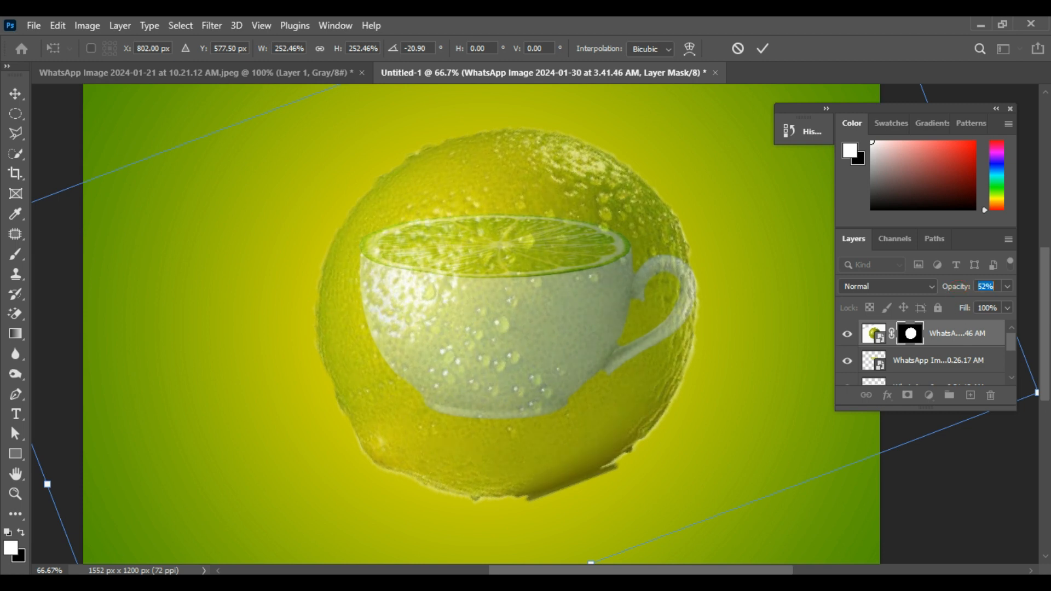
left_click_drag(1037, 395, 1018, 390)
mouse_move(590, 311)
left_mouse_down()
mouse_move(599, 347)
mouse_move(593, 325)
left_mouse_up()
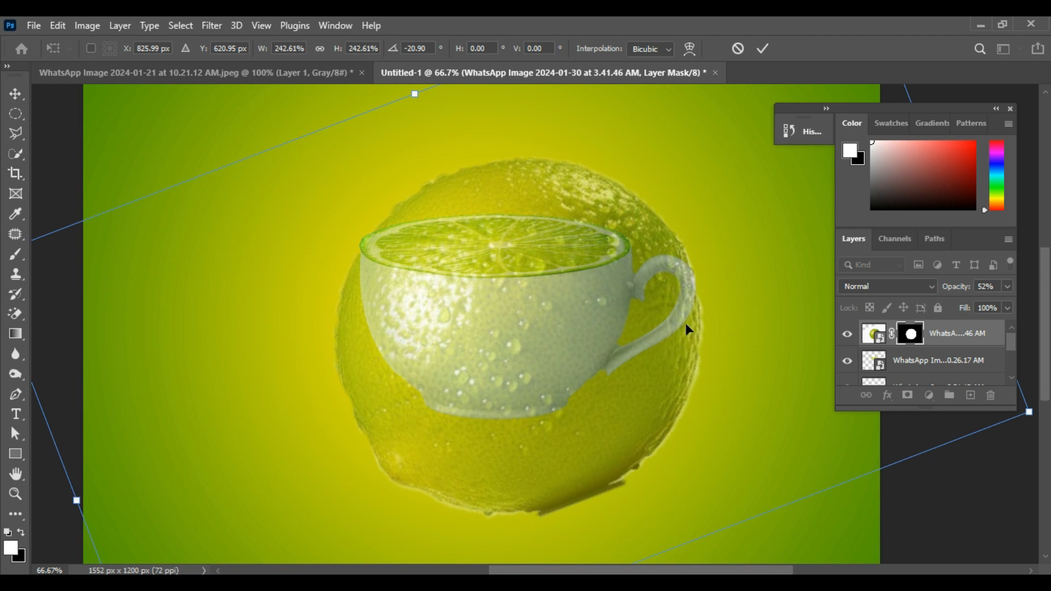
mouse_move(965, 293)
left_mouse_down()
mouse_move(932, 292)
mouse_move(977, 293)
left_mouse_up()
left_click(763, 49)
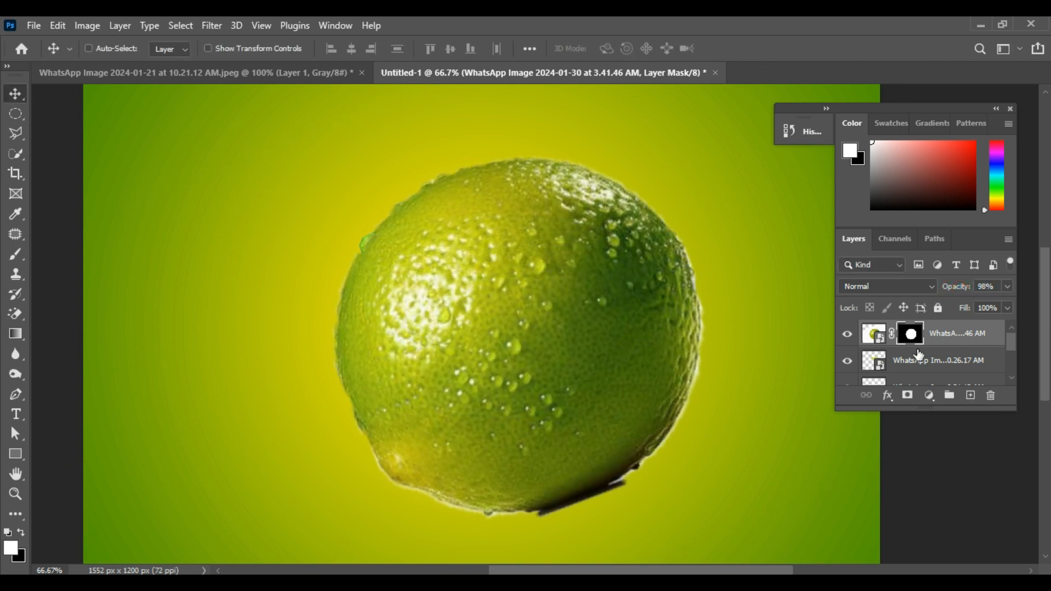
Step: Convert the masked whole-lime layer to a Smart Object
right_click(947, 342)
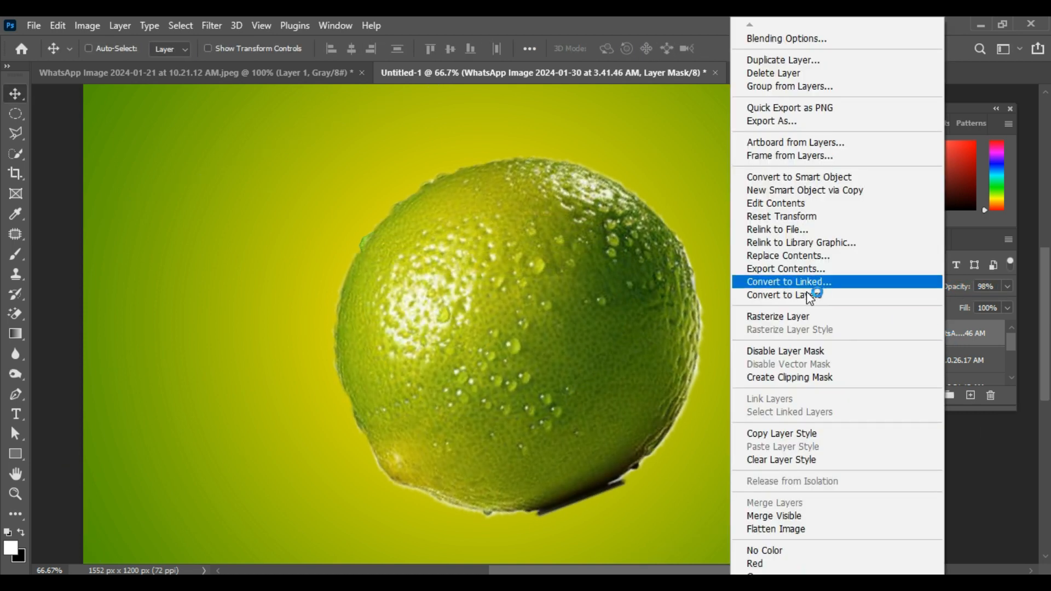
left_click(798, 191)
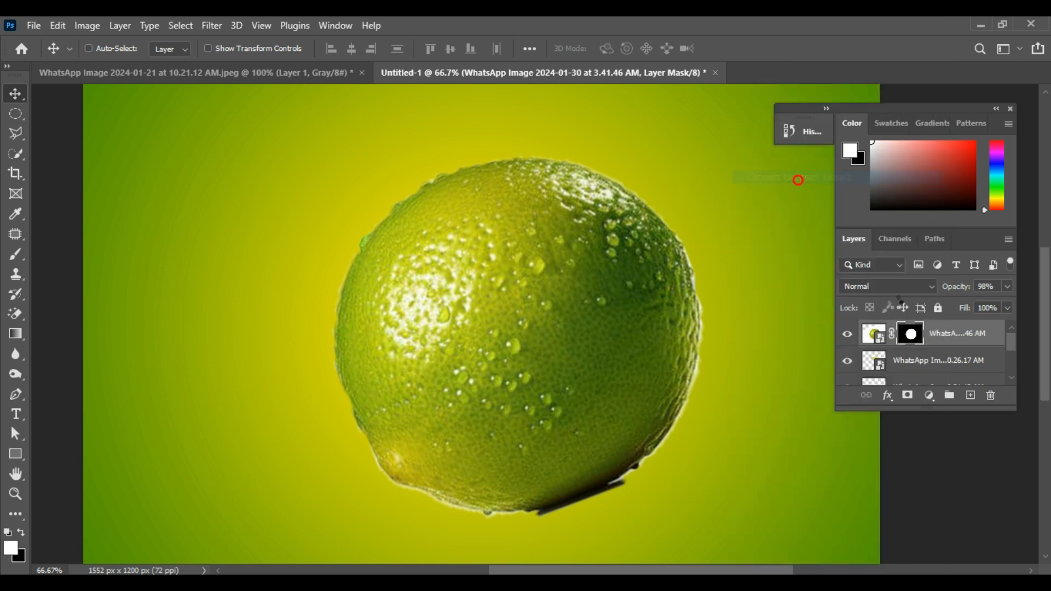
Step: Move the whole-lime layer beneath the lime slice layer, clip it to the cup and nudge its texture slightly
left_click(913, 345, "alt")
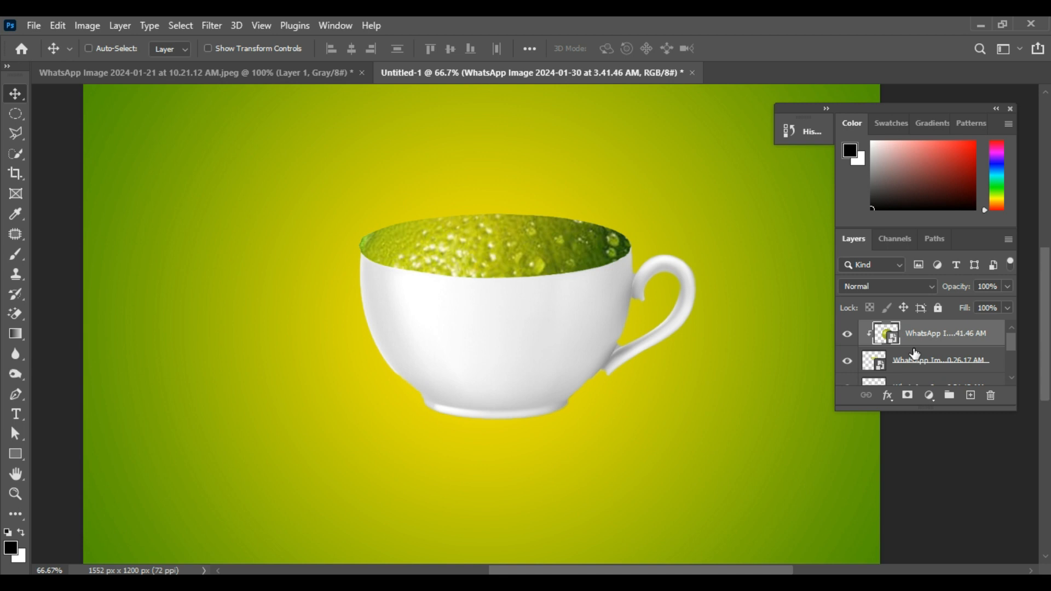
key("ctrl+z")
left_click_drag(926, 335, 925, 377)
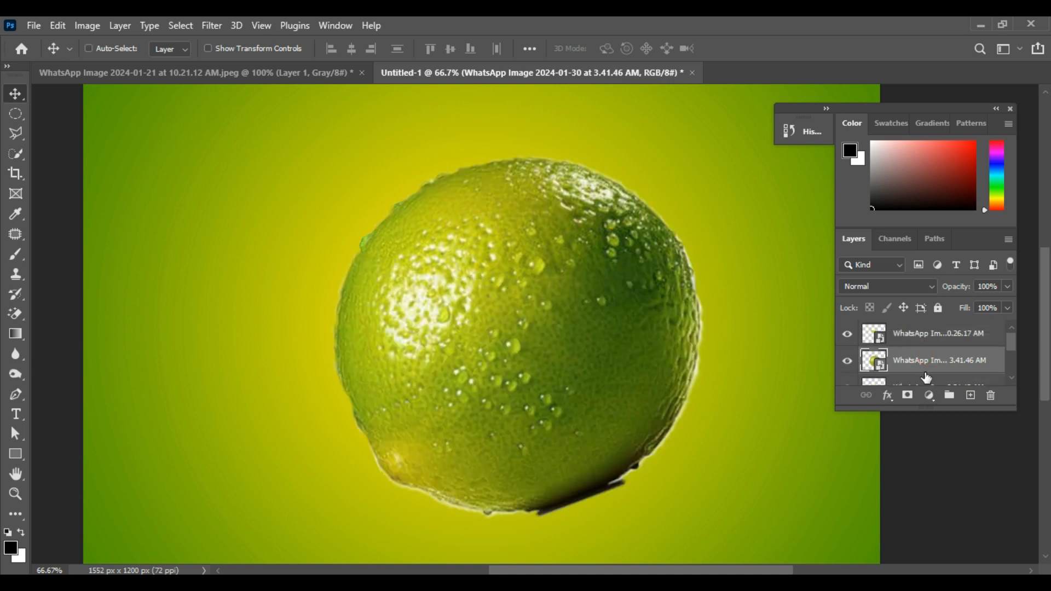
left_click(920, 373, "alt")
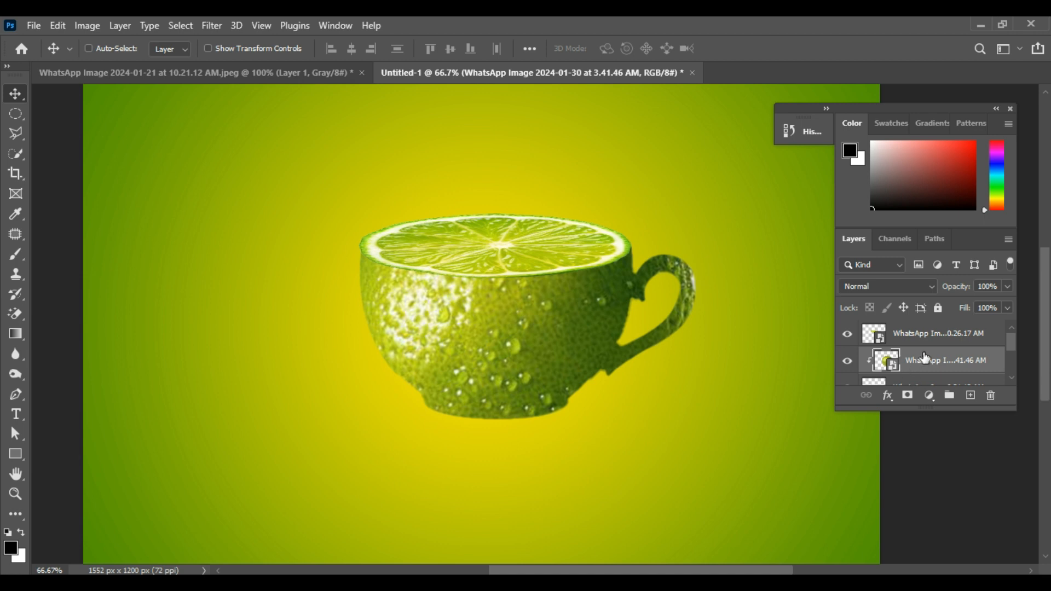
left_click_drag(686, 306, 692, 310)
Step: Add a new empty layer directly above Gradient Fill 1 for the cup's shadow
scroll(893, 382, "down", 5)
left_click(883, 353)
left_click(971, 395)
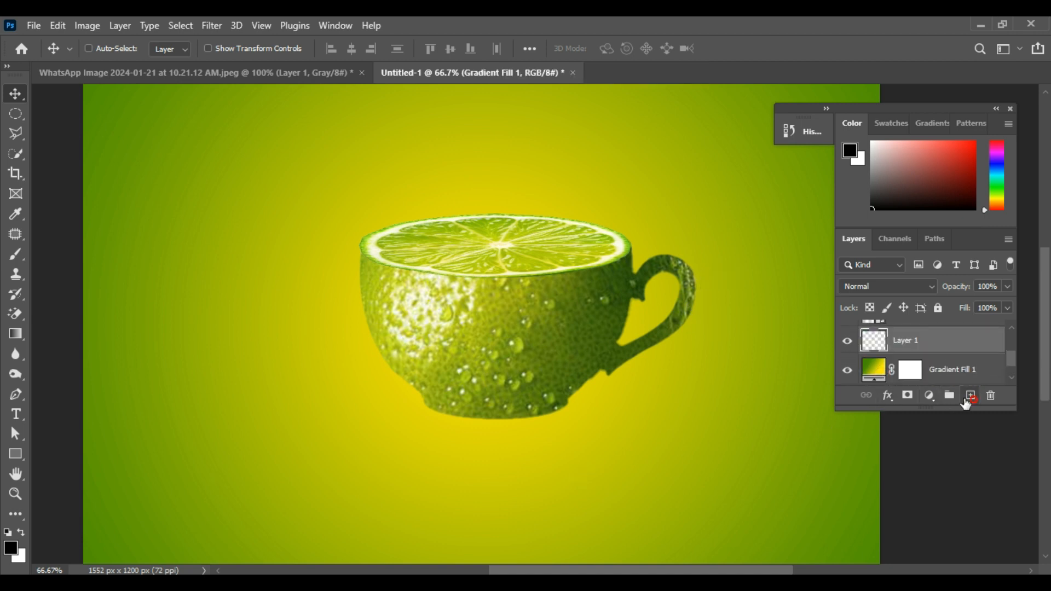
left_click(873, 342)
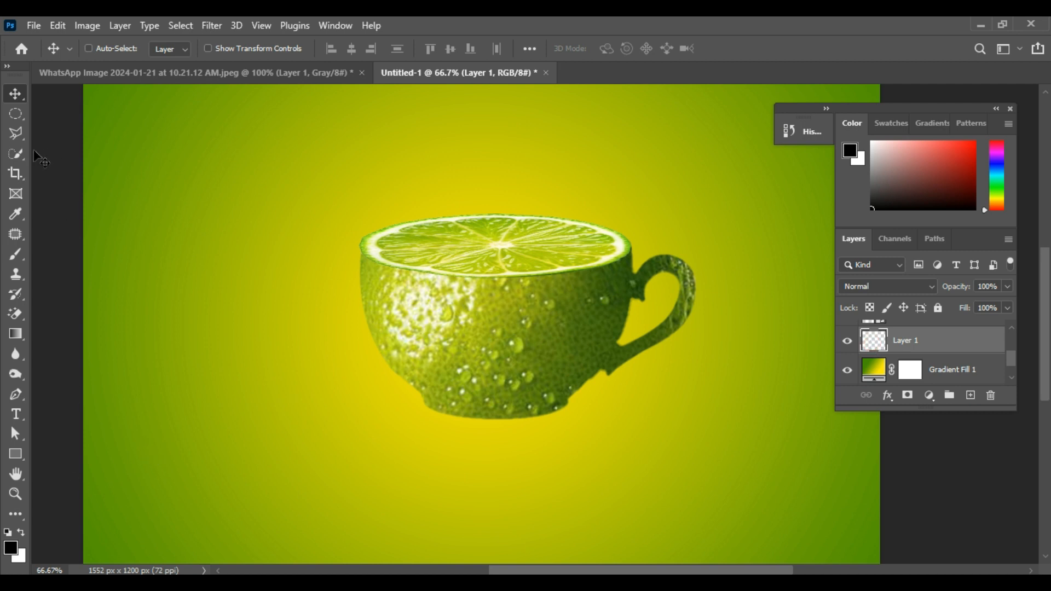
Step: Set up a black Soft Round brush flattened to a thin horizontal ellipse, 385 px in size with 28% flow
left_click(16, 255)
left_click(95, 48)
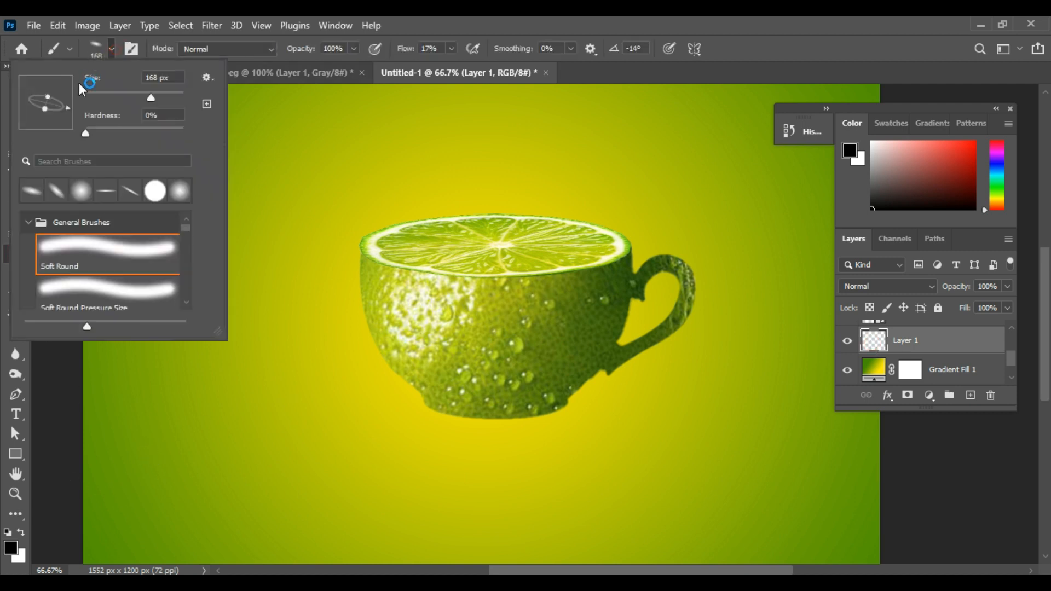
left_click(84, 198)
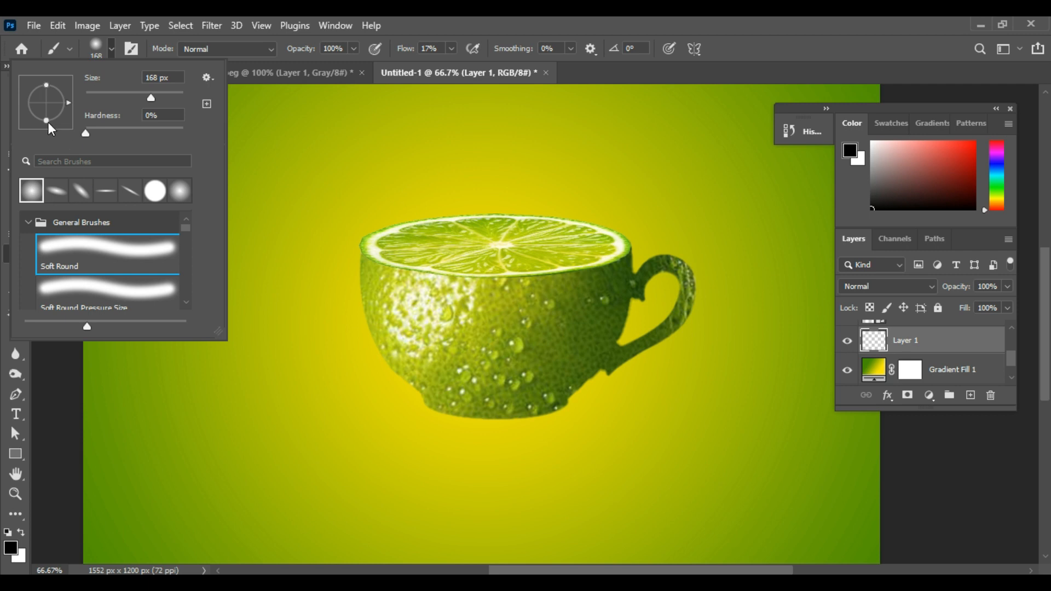
left_click_drag(48, 109, 47, 104)
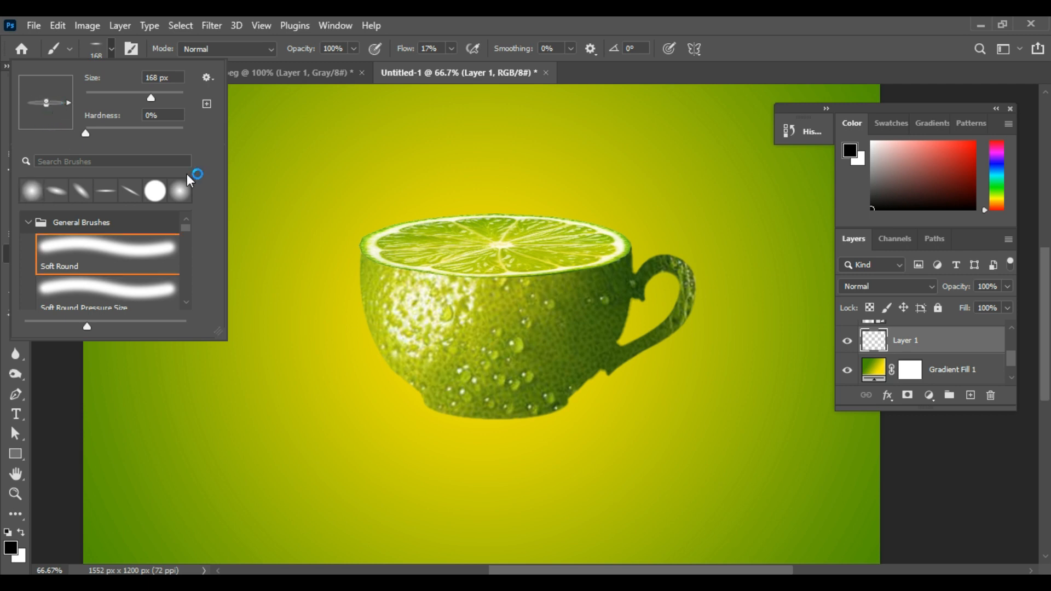
left_click_drag(160, 98, 170, 98)
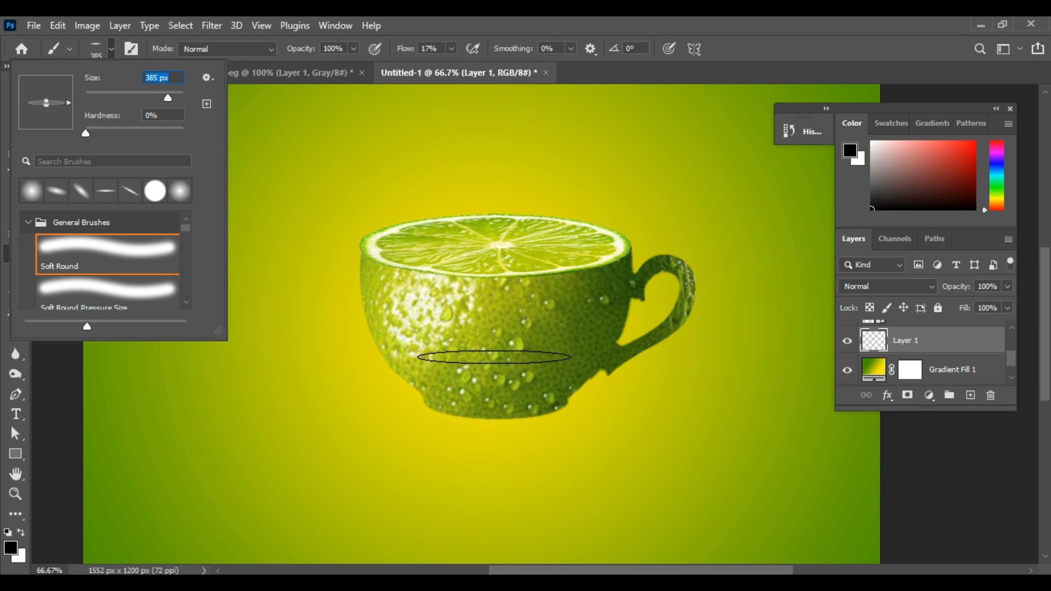
left_click_drag(414, 54, 414, 52)
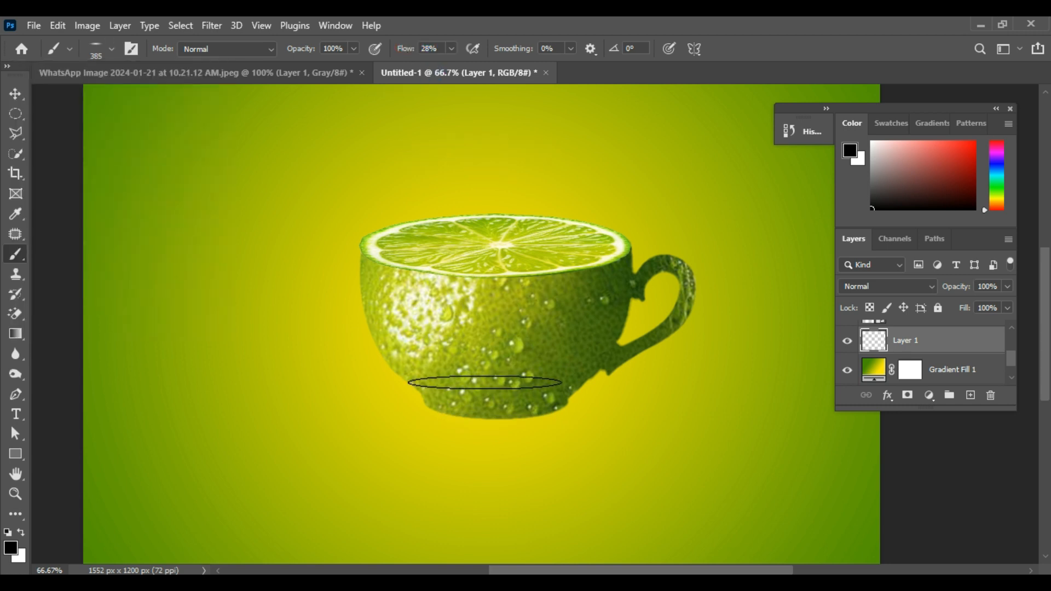
Step: Paint a soft black shadow under the cup's base with repeated brush dabs
left_click(491, 416)
left_click(495, 417)
left_click(495, 417)
left_click(496, 417)
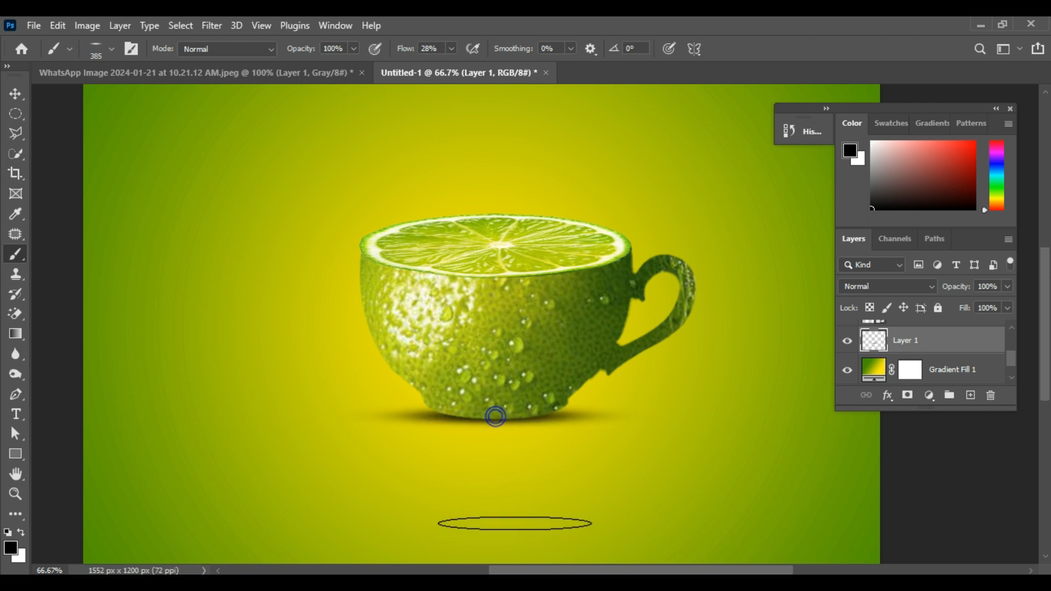
left_click(539, 414)
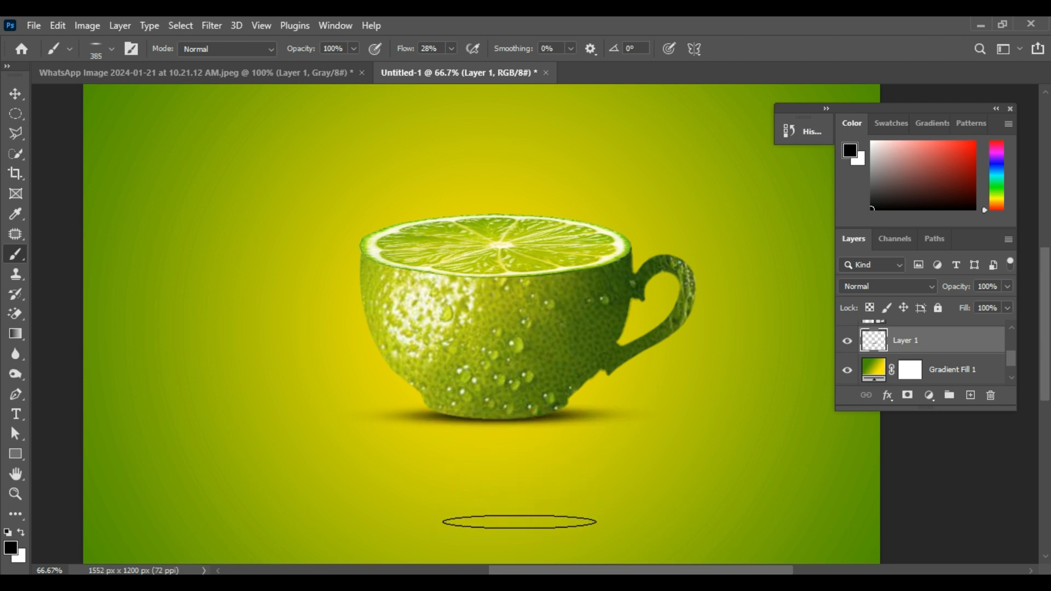
Step: Review the finished cup by hiding and showing the clipped lime texture layer
left_click(14, 93)
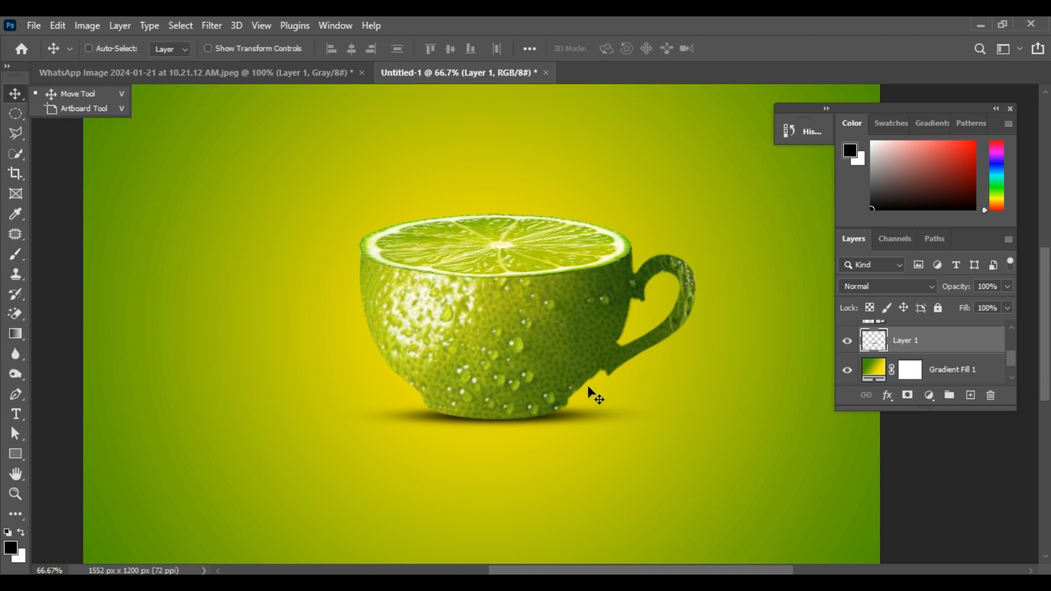
left_click(561, 351)
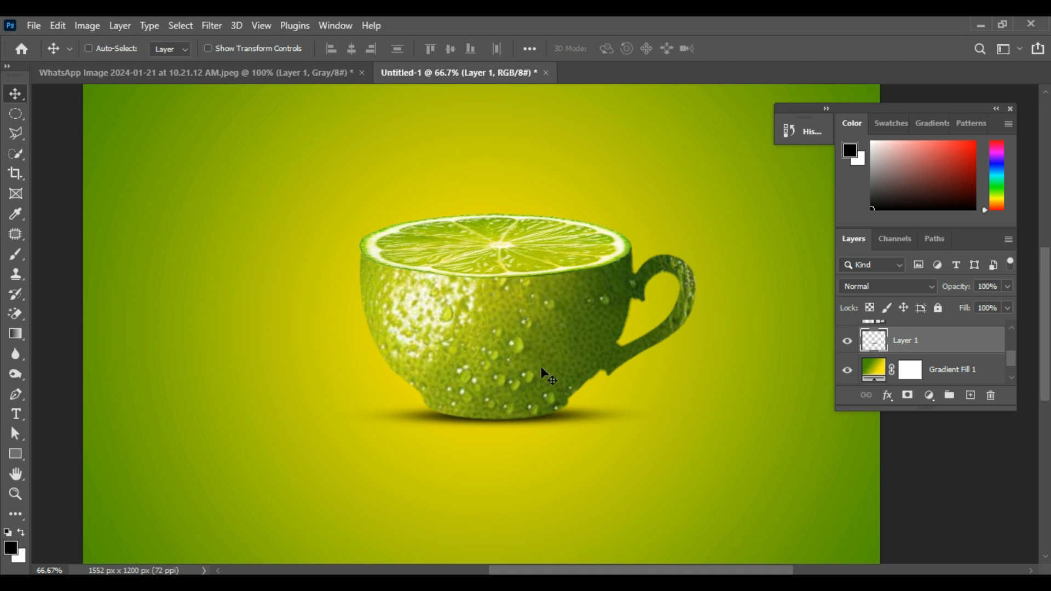
scroll(607, 419, "down", 1)
scroll(607, 420, "up", 2)
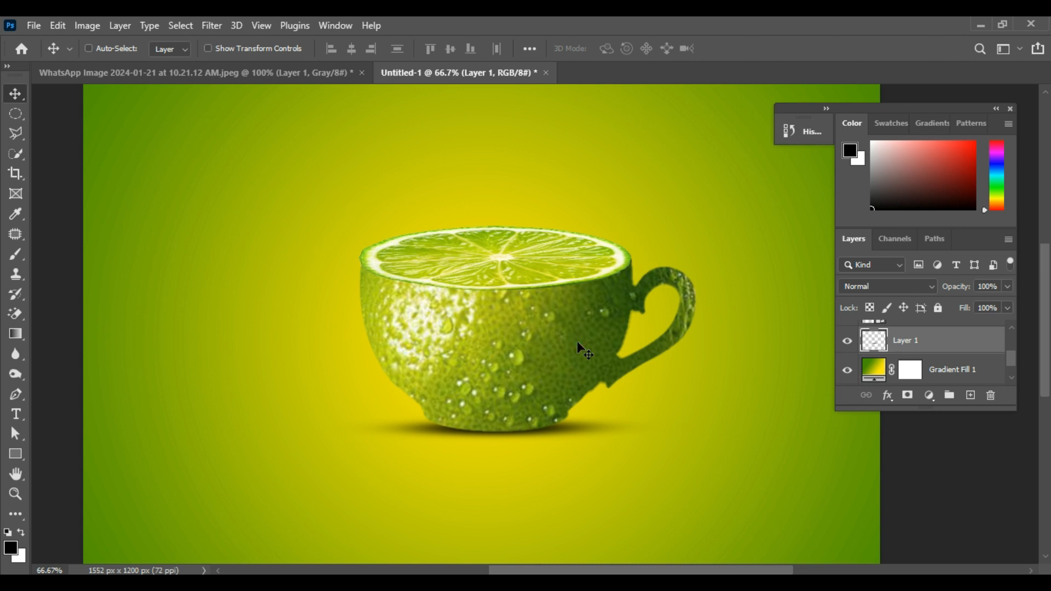
scroll(846, 356, "up", 2)
left_click(851, 361)
left_click(851, 361)
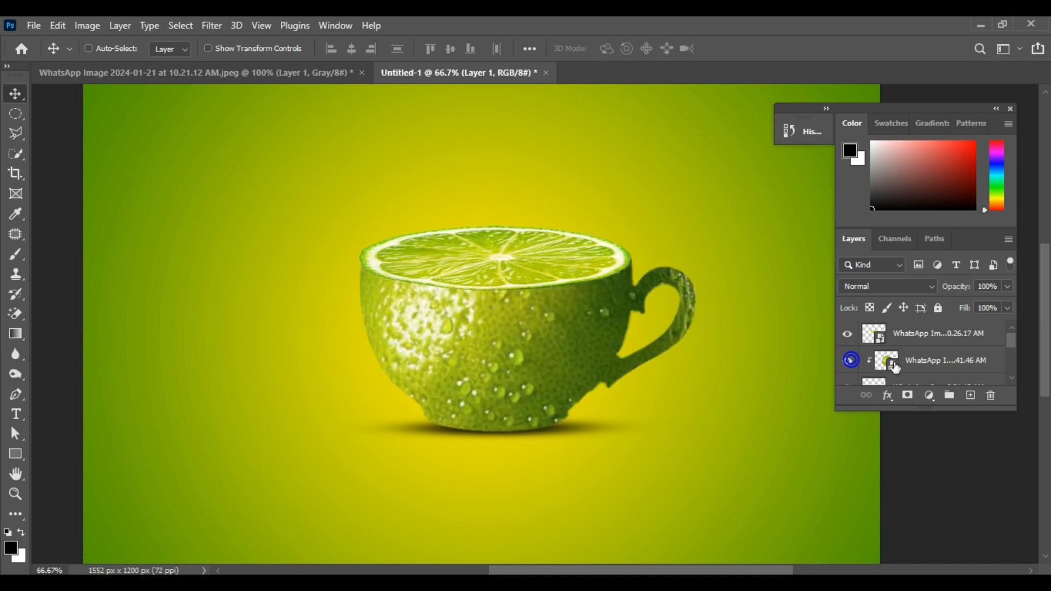
Step: Add a Levels adjustment clipped to the lime texture layer with black input 98 and midtones 1.06
left_click(894, 361)
left_click(929, 399)
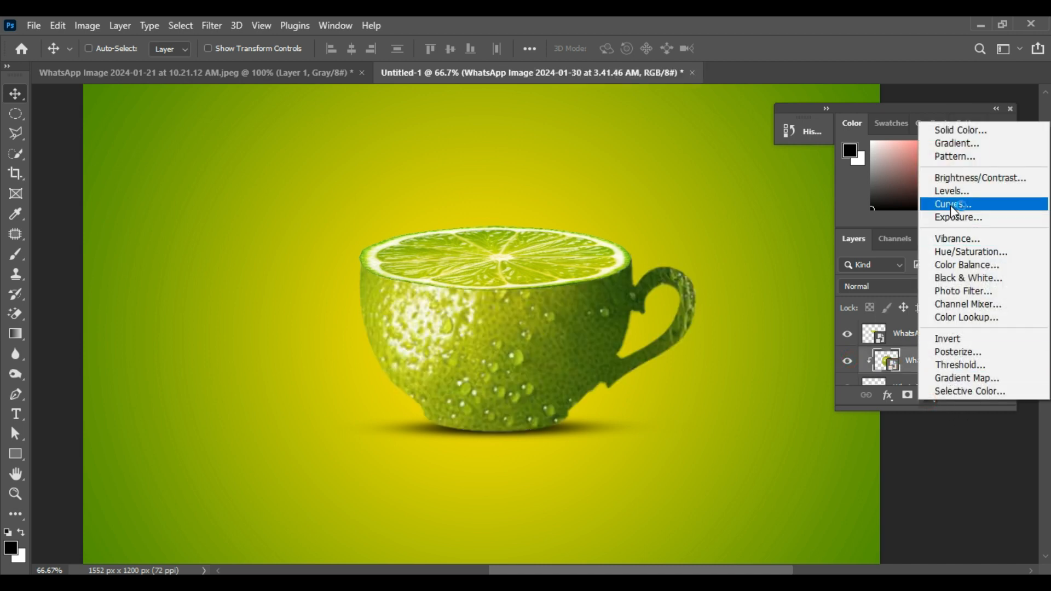
left_click(953, 191)
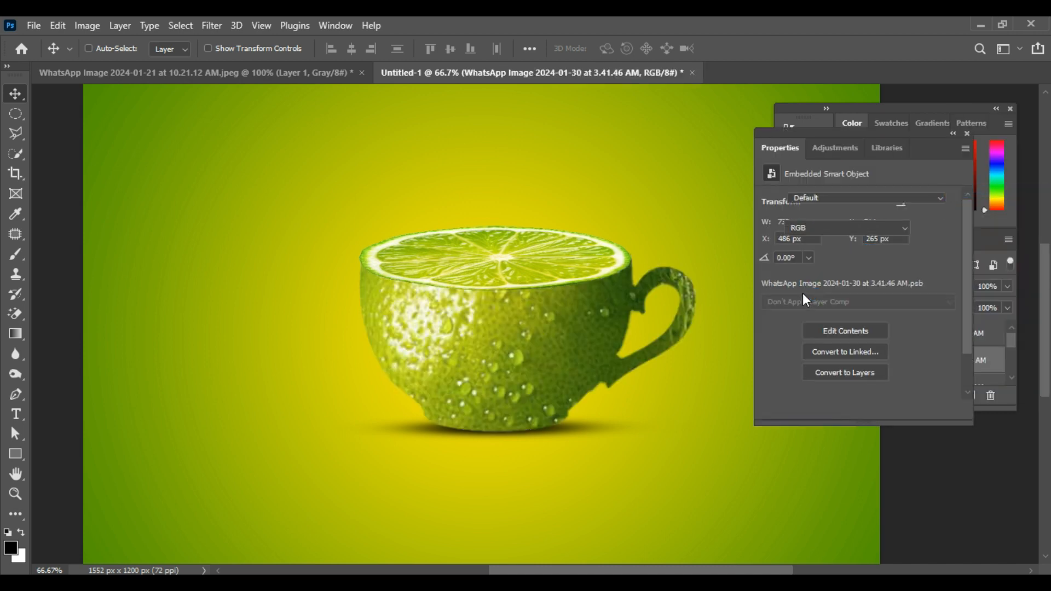
left_click_drag(787, 310, 914, 311)
left_click(857, 410)
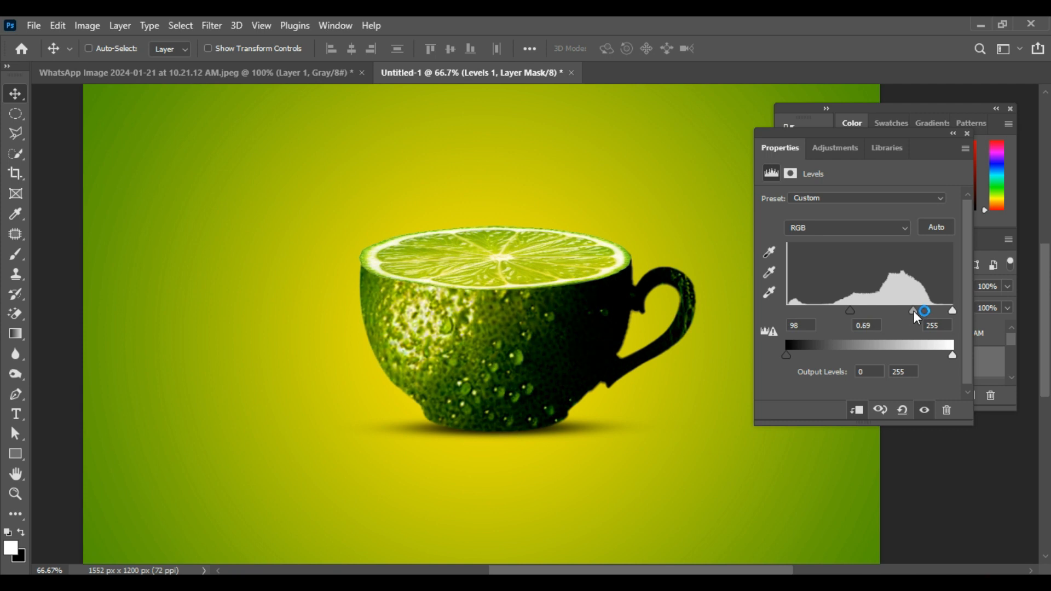
left_click_drag(914, 310, 899, 311)
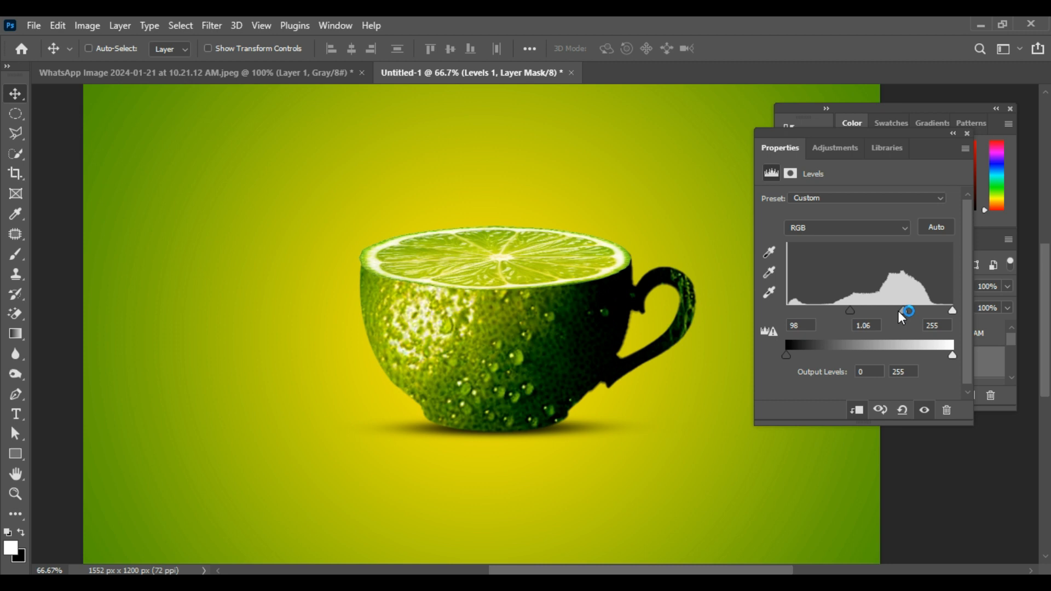
left_click(967, 134)
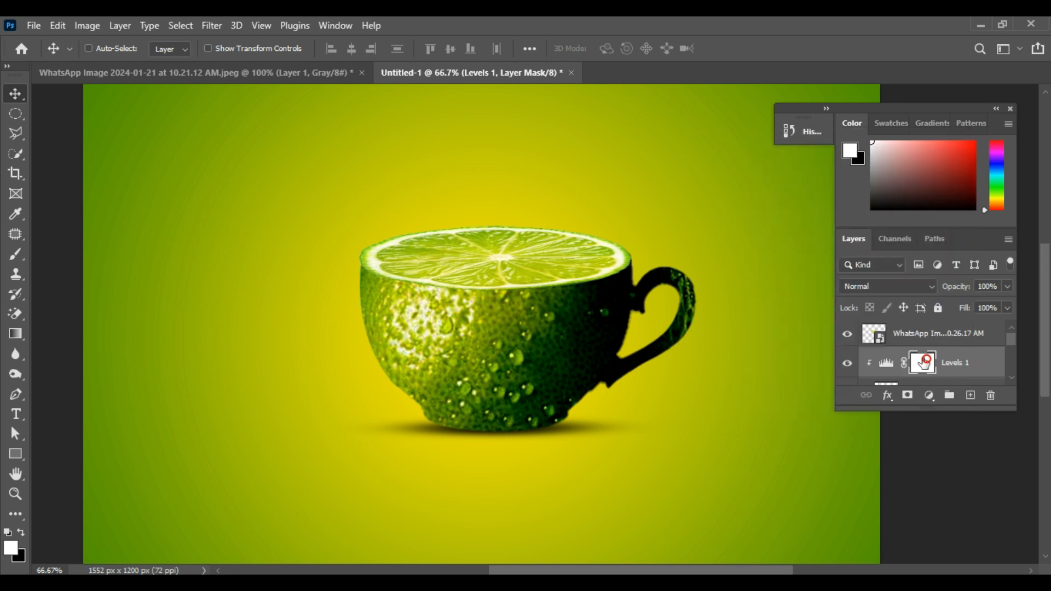
Step: Invert the Levels mask to black and paint white over the cup's handle with a 26 px soft round brush at 28% flow
key("ctrl+i")
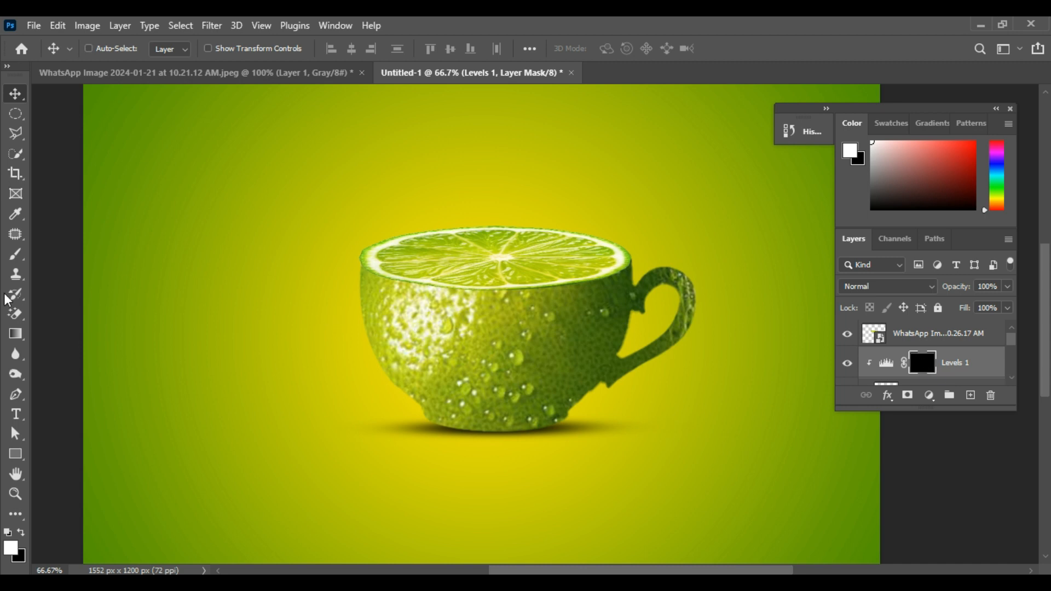
left_click(17, 255)
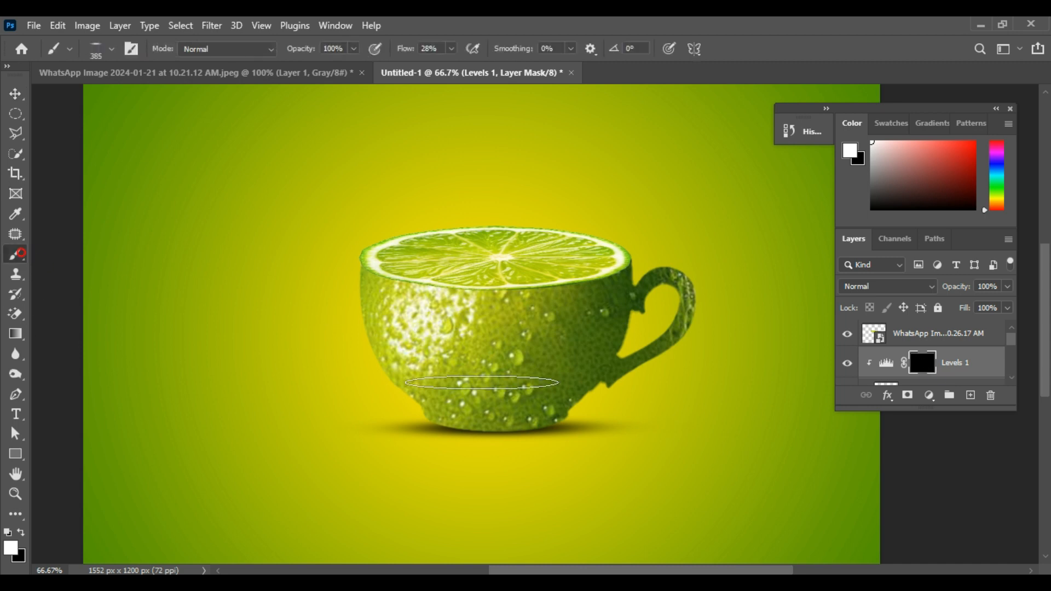
left_click(105, 48)
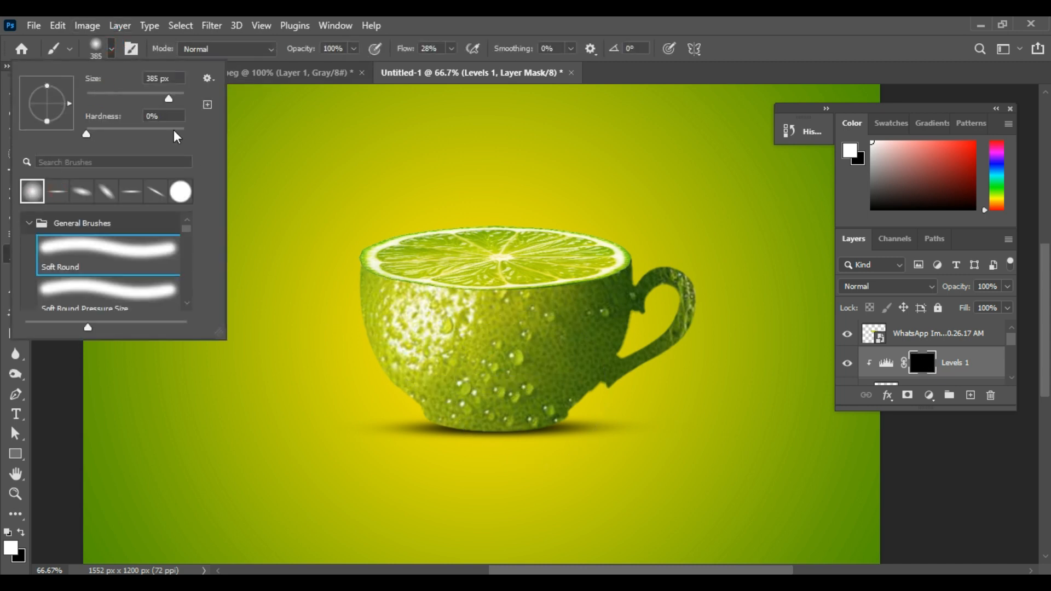
left_click(111, 99)
left_click(652, 314)
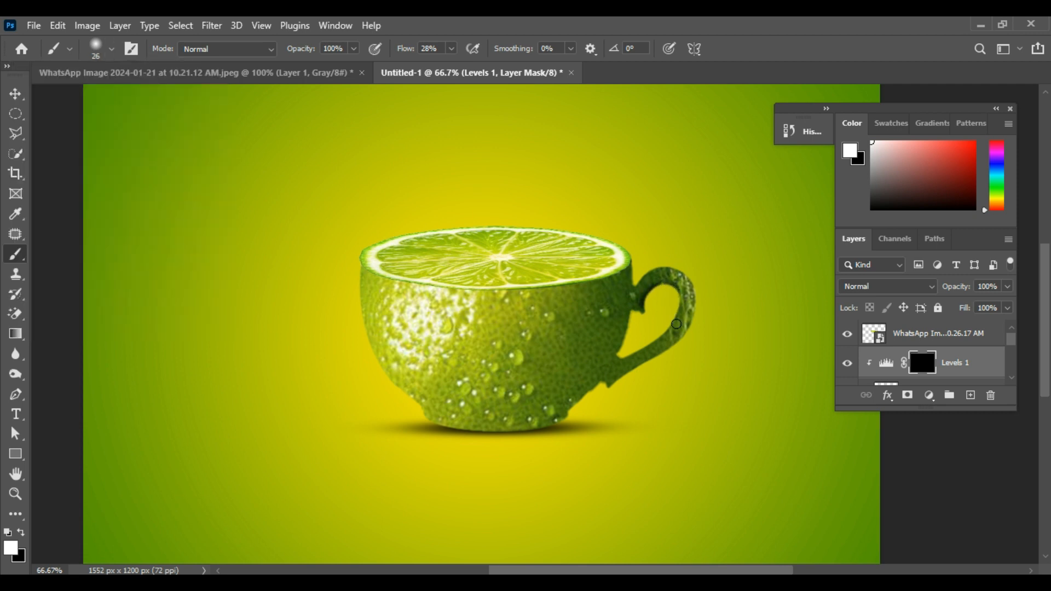
left_click_drag(640, 350, 669, 334)
left_click_drag(693, 294, 683, 332)
Step: Paint white on the Levels mask along the cup's base and side edge with an 80 px brush at 11% flow
left_click_drag(409, 50, 399, 51)
left_click(109, 50)
left_click(123, 100)
mouse_move(456, 425)
left_mouse_down()
mouse_move(429, 405)
mouse_move(395, 395)
left_mouse_up()
mouse_move(357, 314)
left_mouse_down()
mouse_move(357, 331)
mouse_move(408, 412)
mouse_move(365, 256)
left_mouse_up()
mouse_move(565, 405)
left_mouse_down()
mouse_move(452, 415)
mouse_move(436, 411)
mouse_move(449, 385)
left_mouse_up()
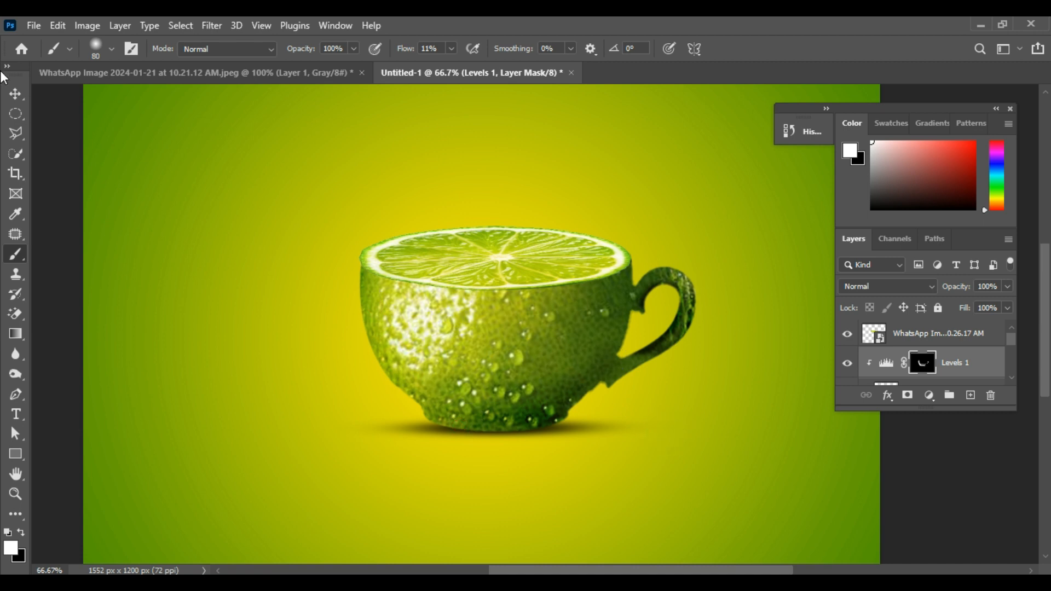
left_click(17, 97)
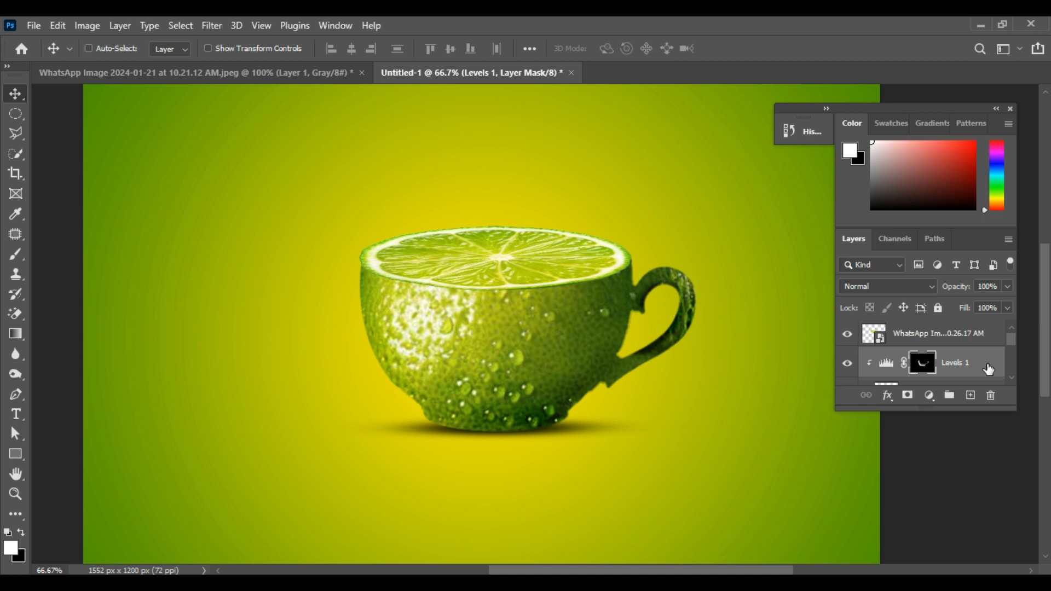
Step: Switch to File Explorer's Downloads folder and place the mint image WhatsApp Image 2024-01-02 at 10.22.41 AM.jpeg over the cup's lower left
scroll(988, 370, "down", 4)
scroll(989, 370, "up", 3)
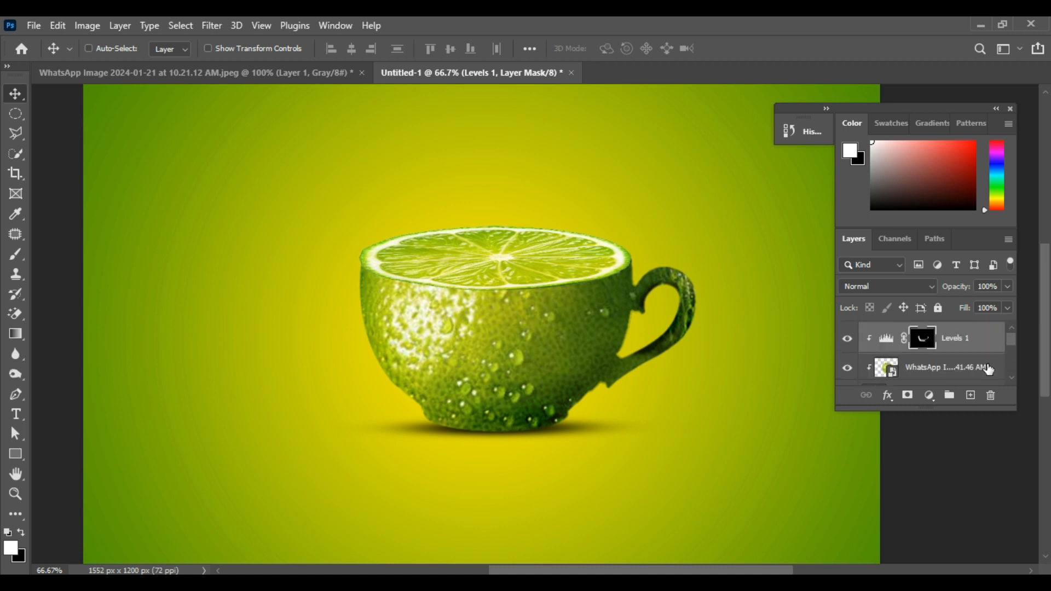
scroll(989, 370, "up", 1)
key("alt+Tab")
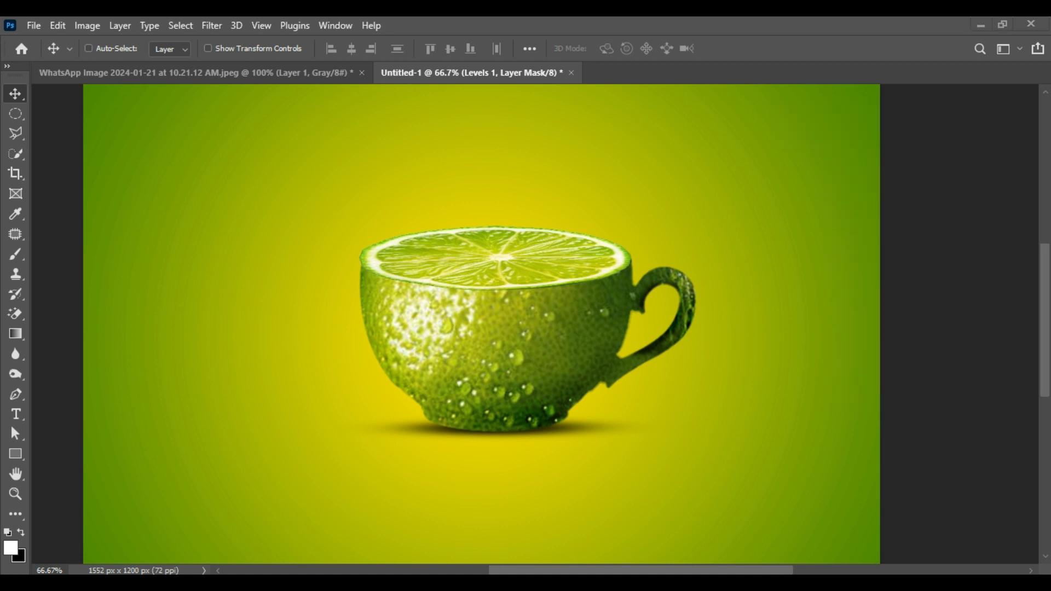
scroll(665, 432, "down", 4)
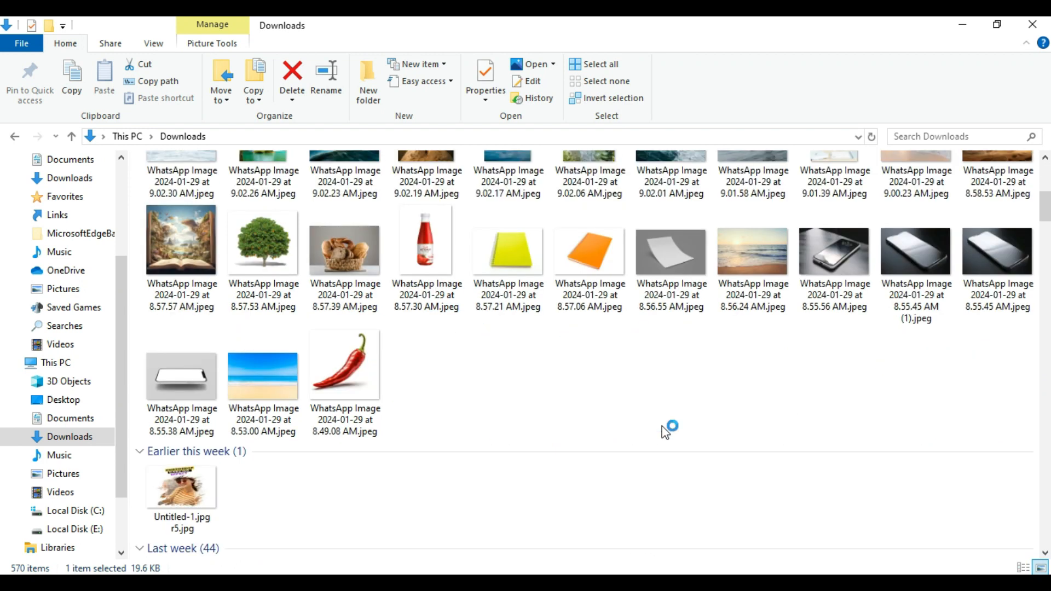
scroll(665, 433, "down", 12)
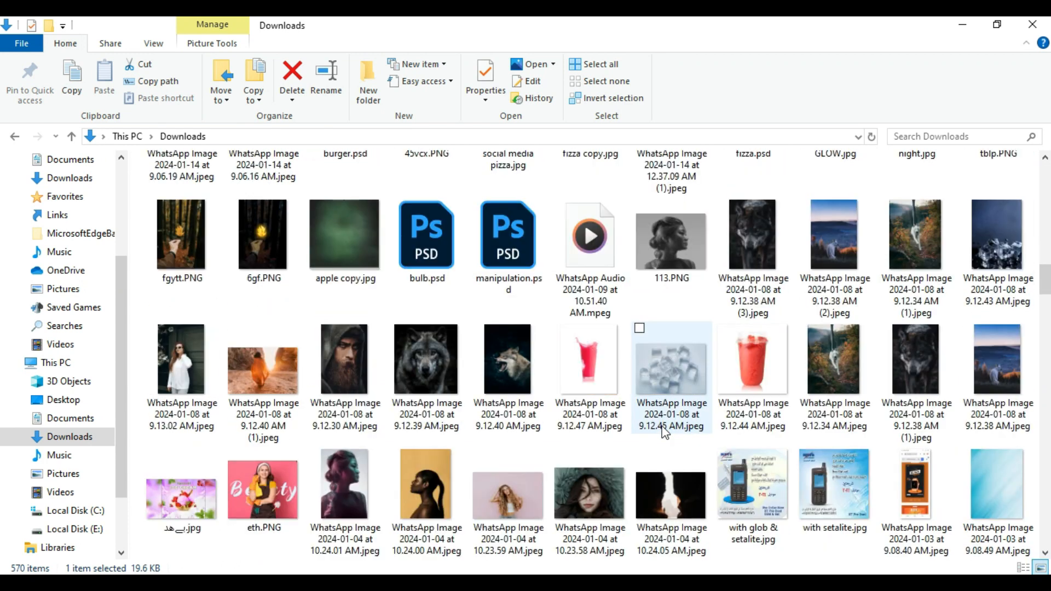
scroll(665, 433, "down", 10)
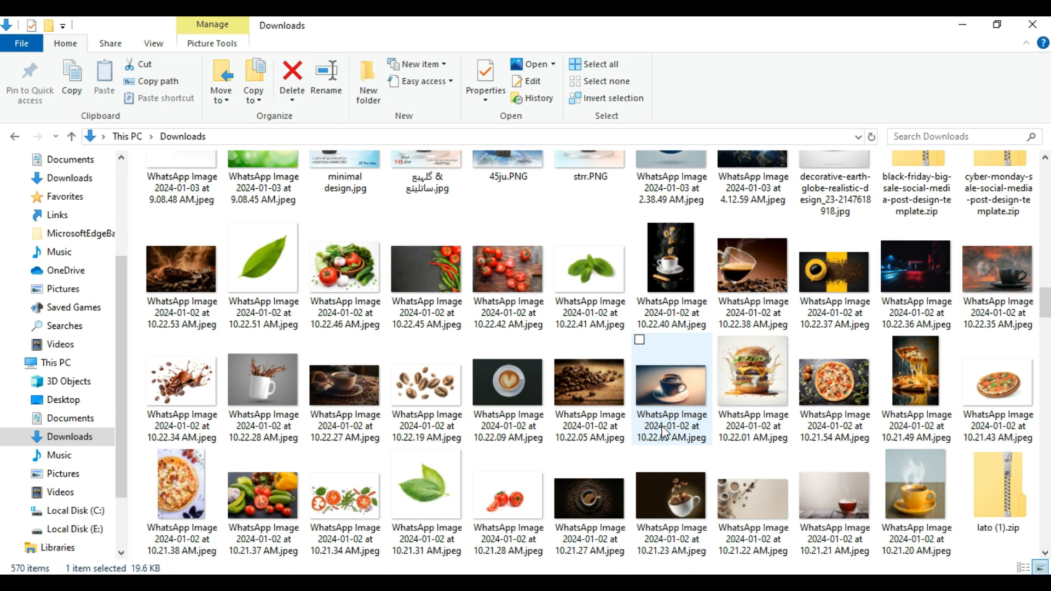
left_click(589, 266)
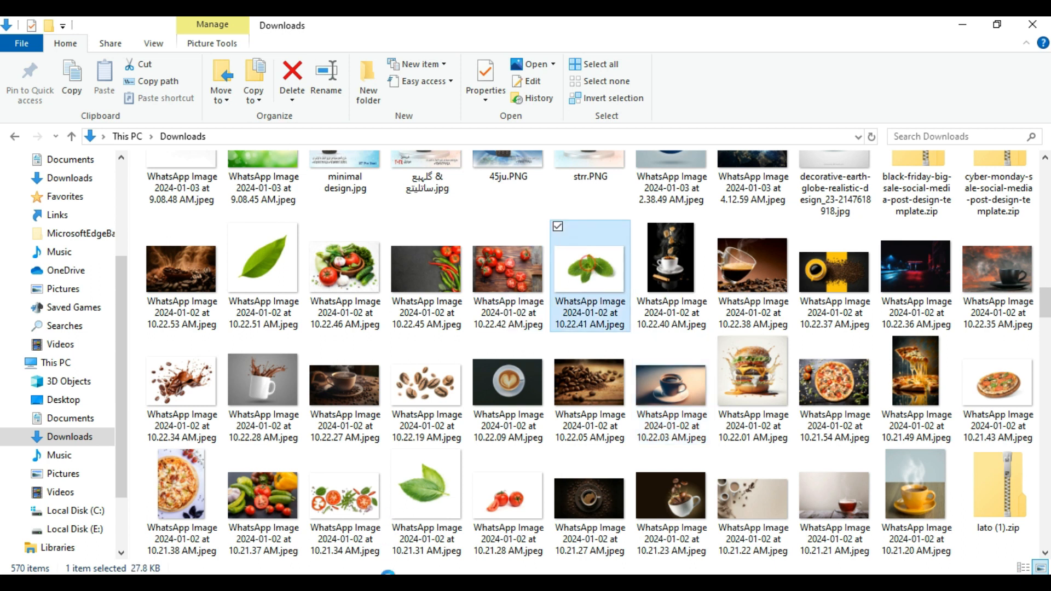
left_click_drag(588, 266, 426, 430)
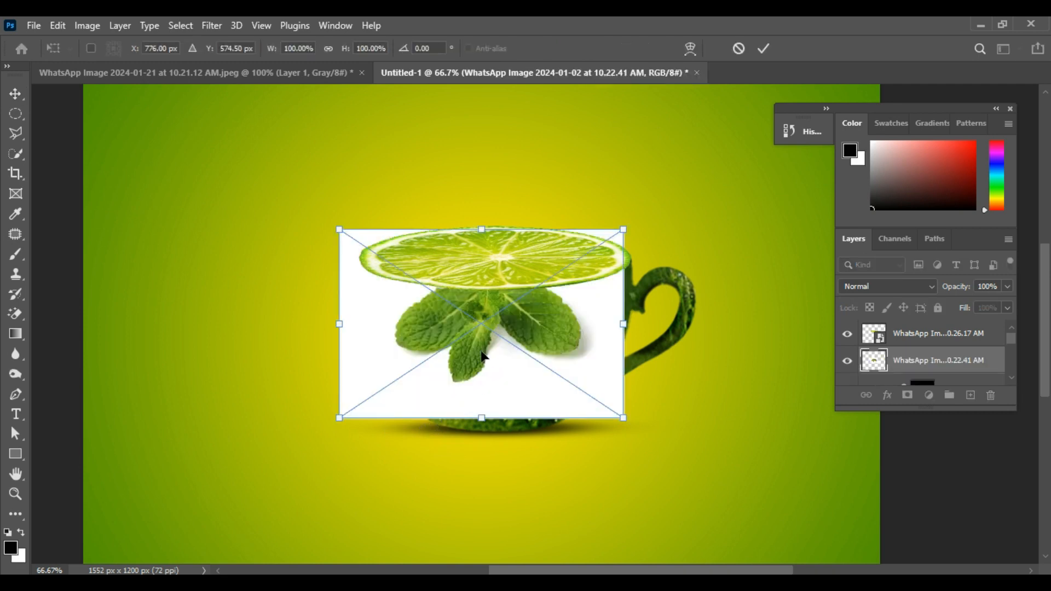
left_click_drag(429, 422, 396, 440)
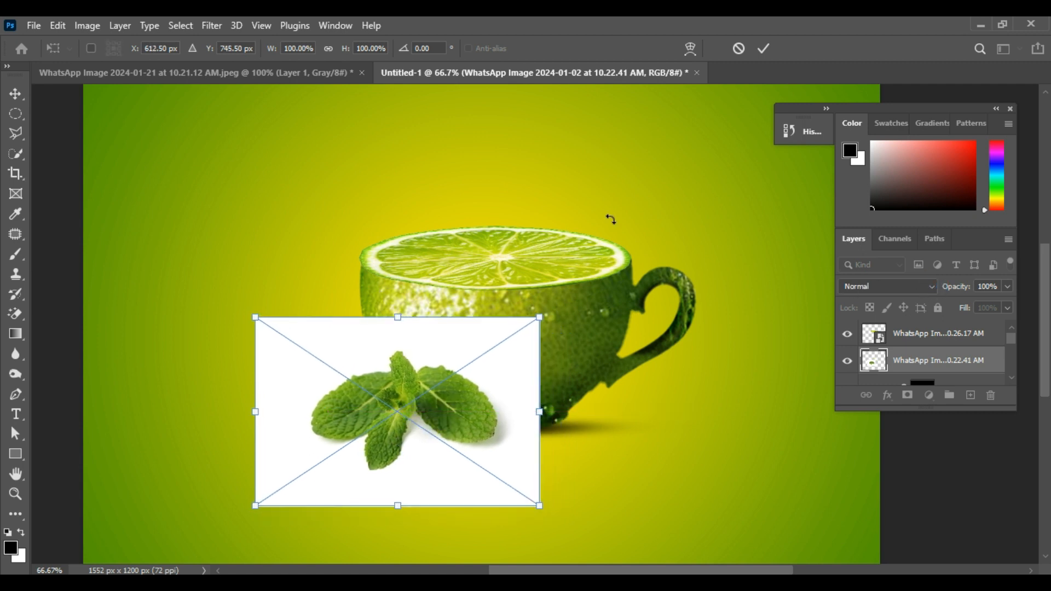
left_click(763, 56)
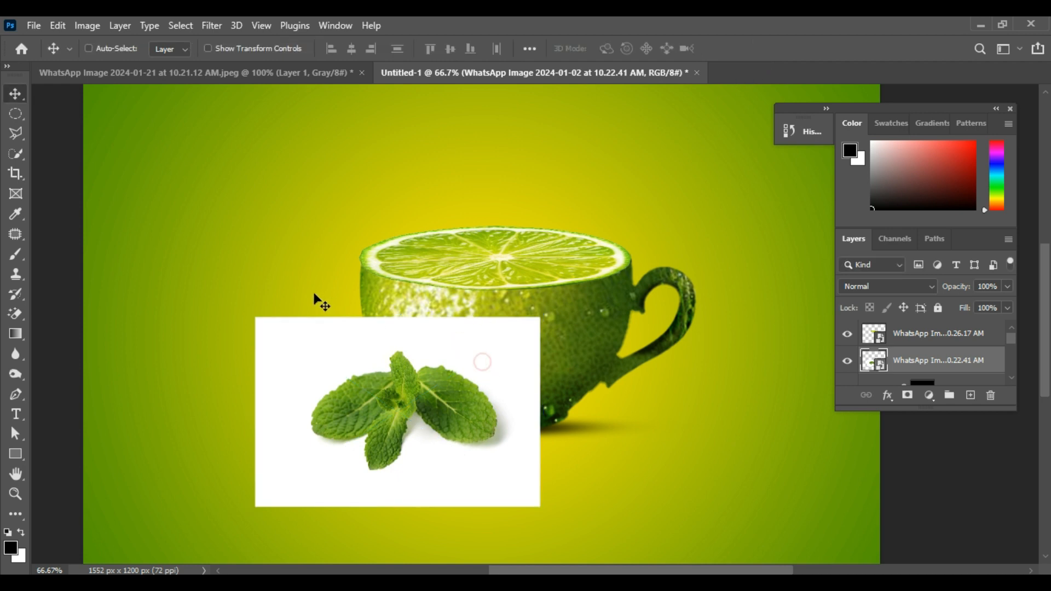
Step: Select the mint leaves with the Quick Selection tool and copy them to a new layer above the mint image
left_click(19, 152)
left_click_drag(370, 397, 443, 395)
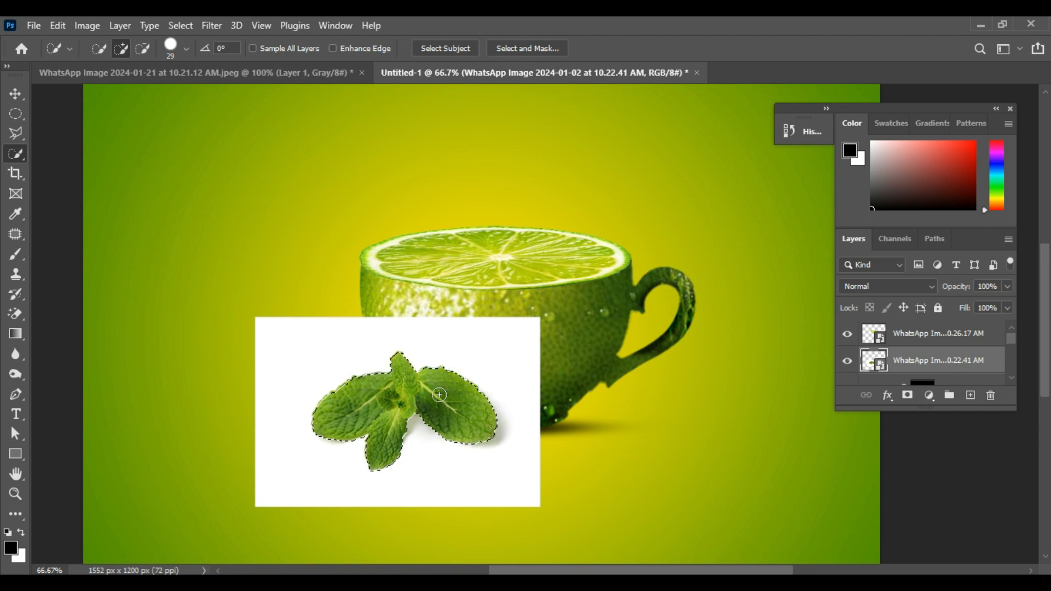
key("v")
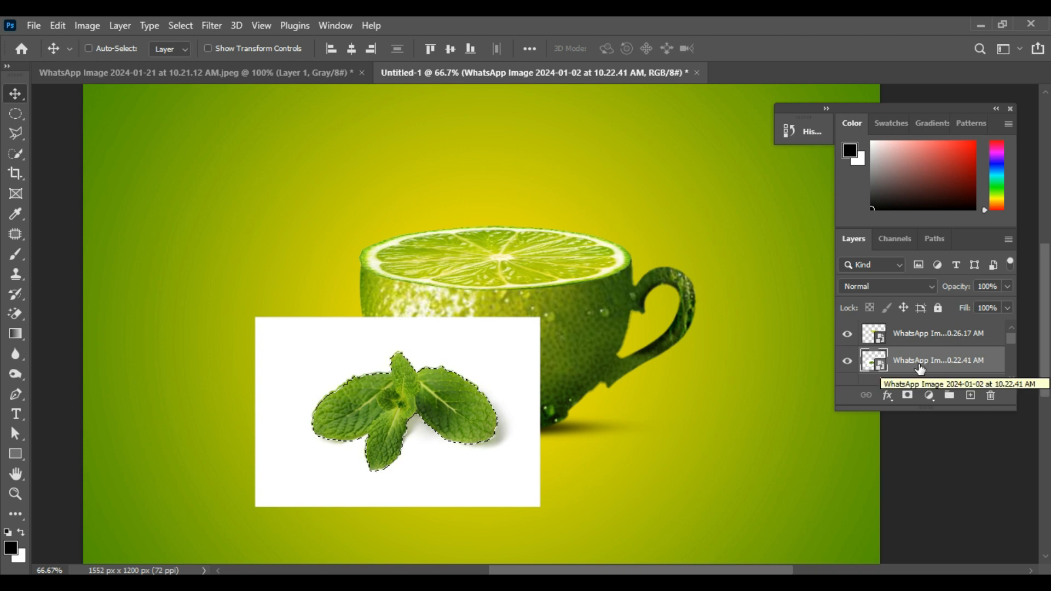
key("ctrl+j")
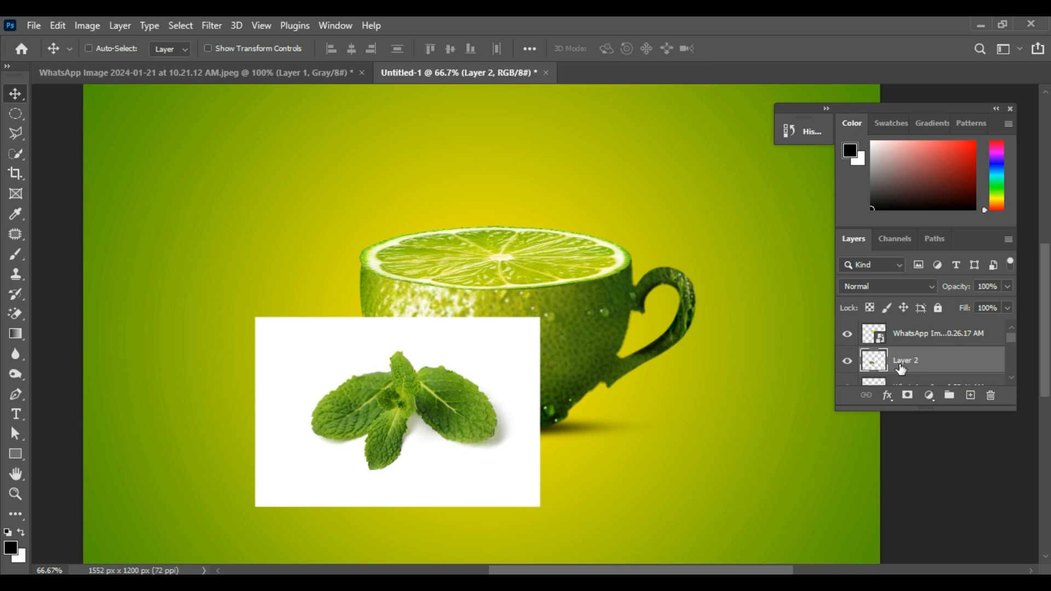
left_click(1011, 380)
left_click(1011, 379)
left_click(1010, 331)
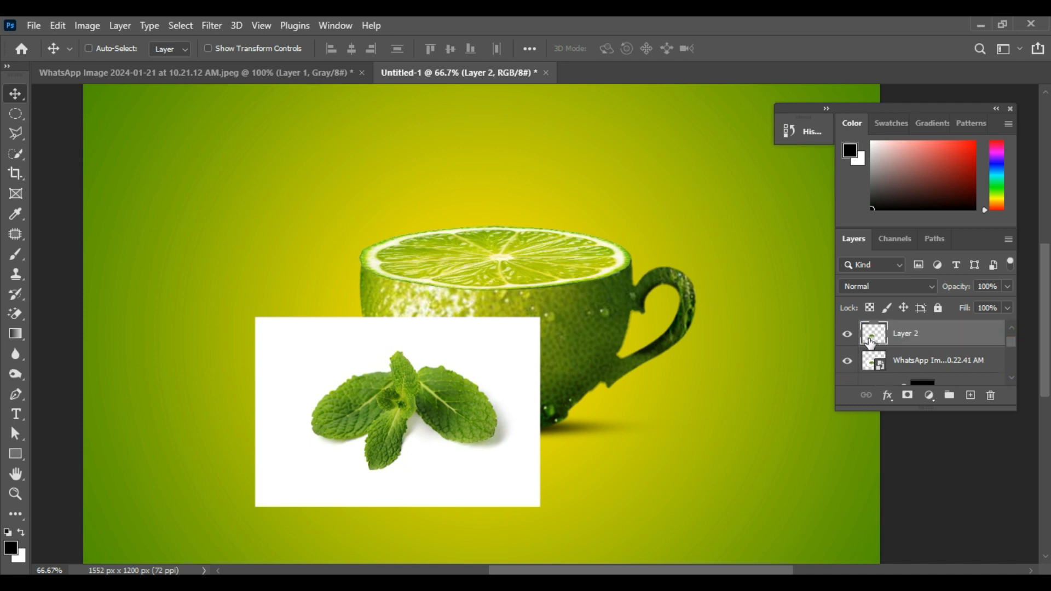
Step: Set the original mint image layer's blend mode to Multiply so its white background drops out
left_click(882, 364)
left_click(933, 287)
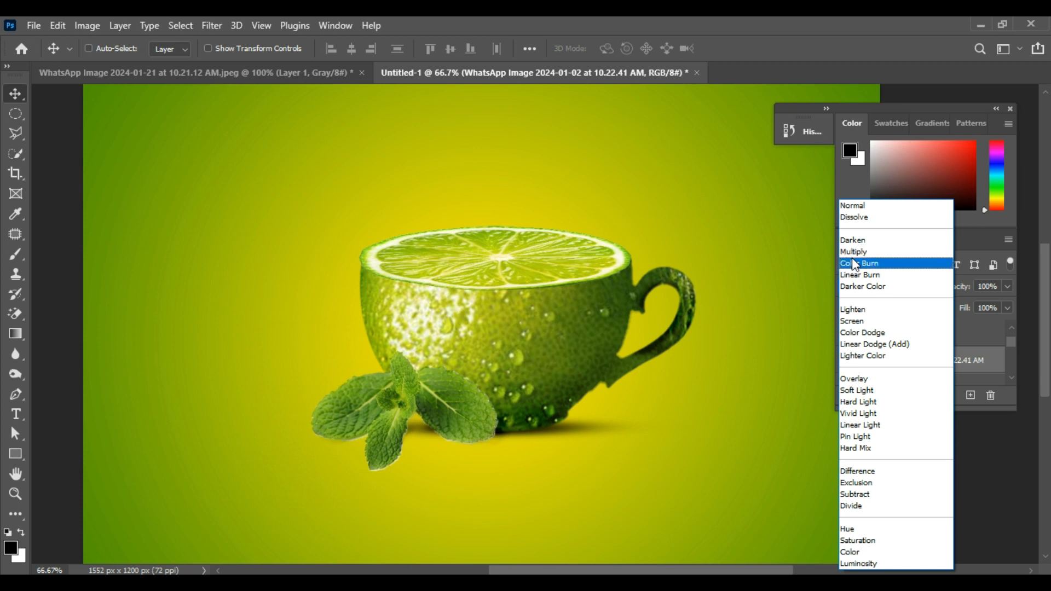
left_click(852, 252)
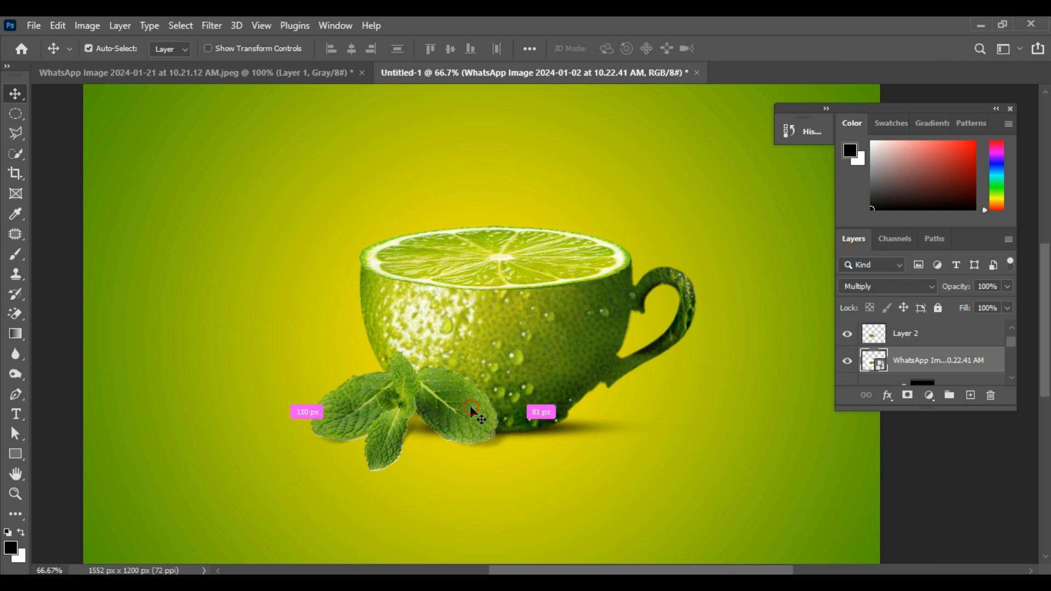
Step: Scale down the mint cutout and the original mint layer together and move them left beside the cup's base
key("ctrl+t")
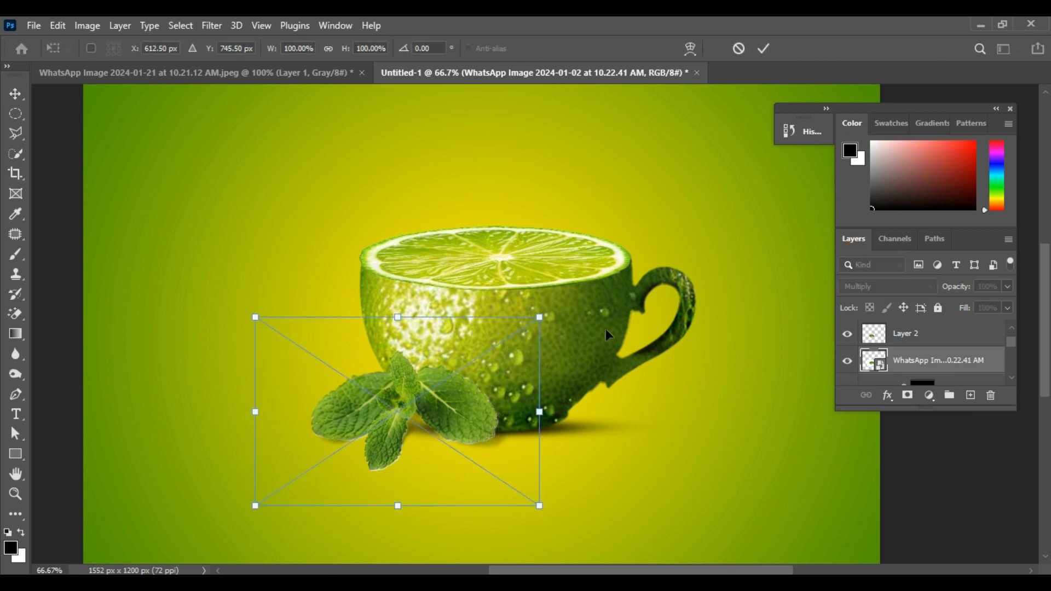
left_click(875, 345)
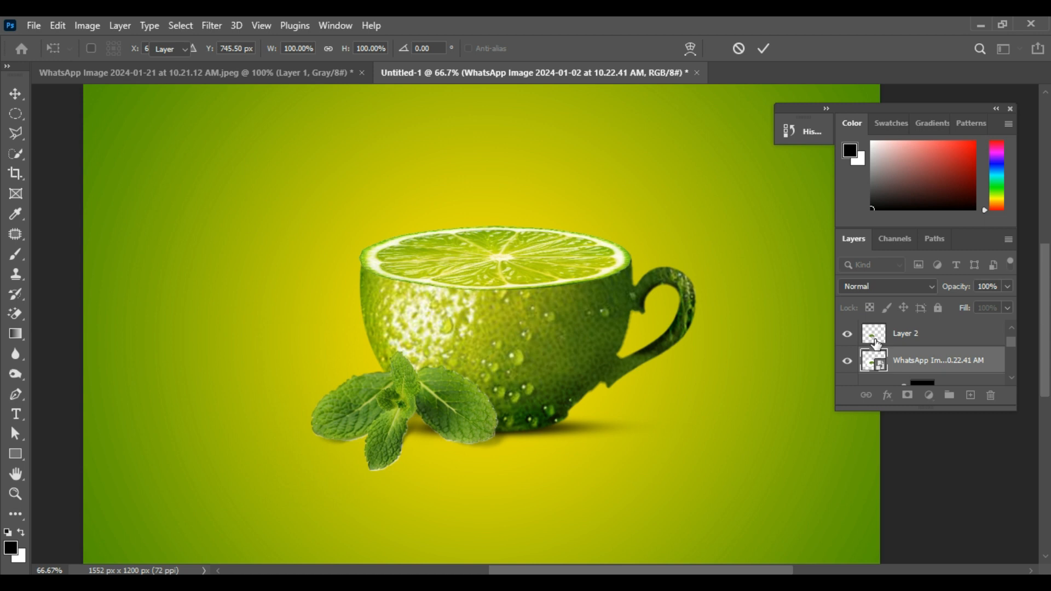
key("ctrl+t")
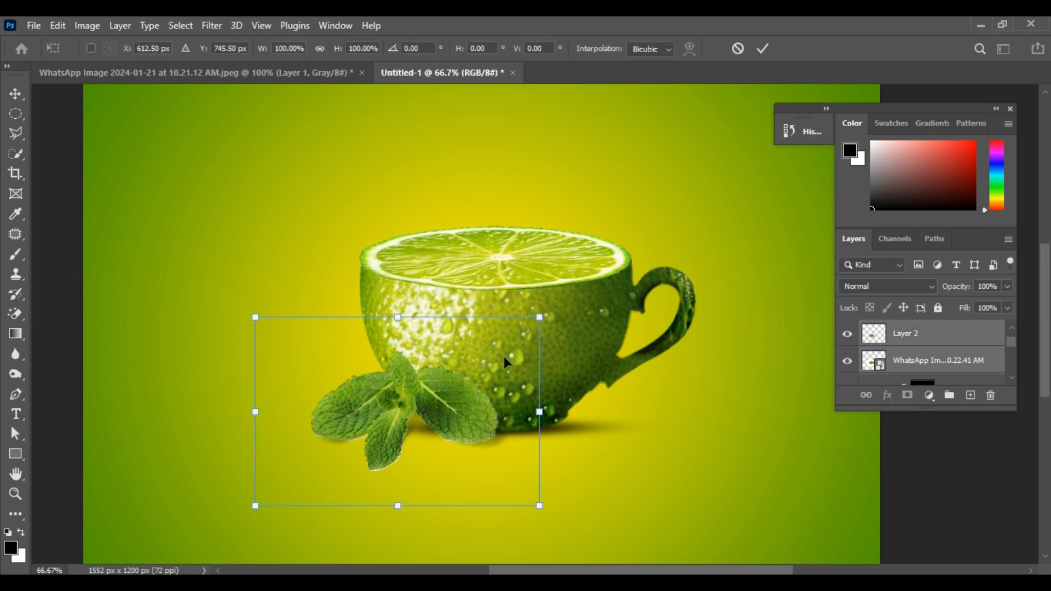
left_click_drag(540, 317, 507, 341)
left_click(764, 49)
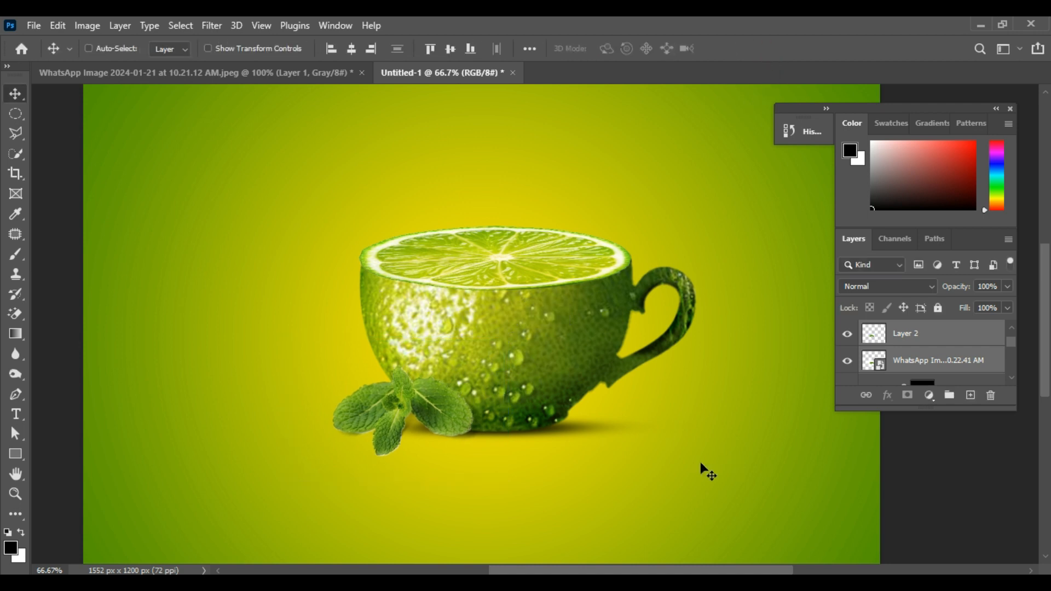
left_click_drag(453, 417, 428, 415)
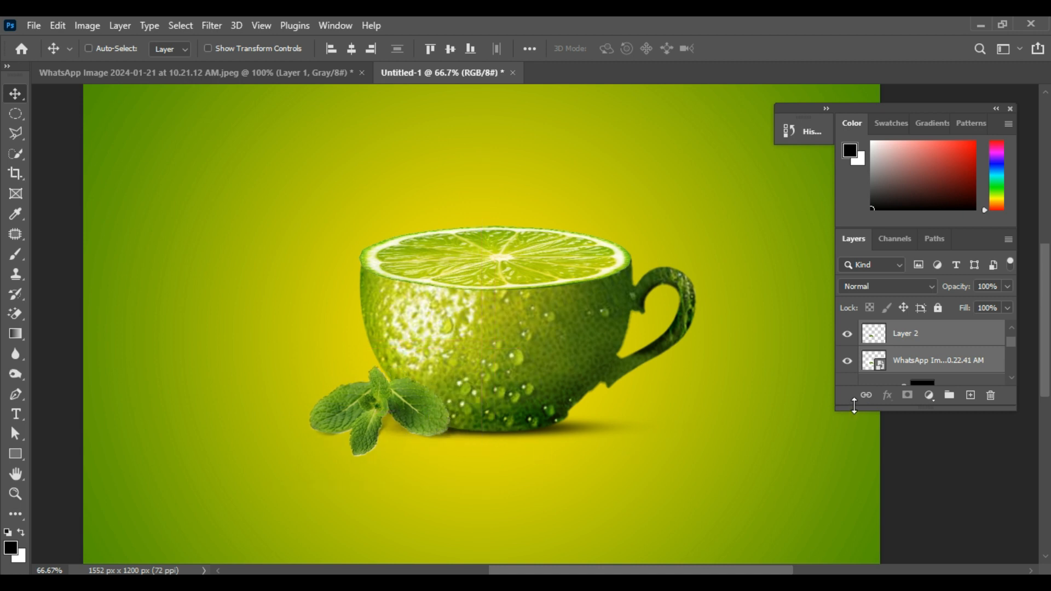
Step: Add a Drop Shadow effect to the mint cutout on Layer 2
left_click(906, 371)
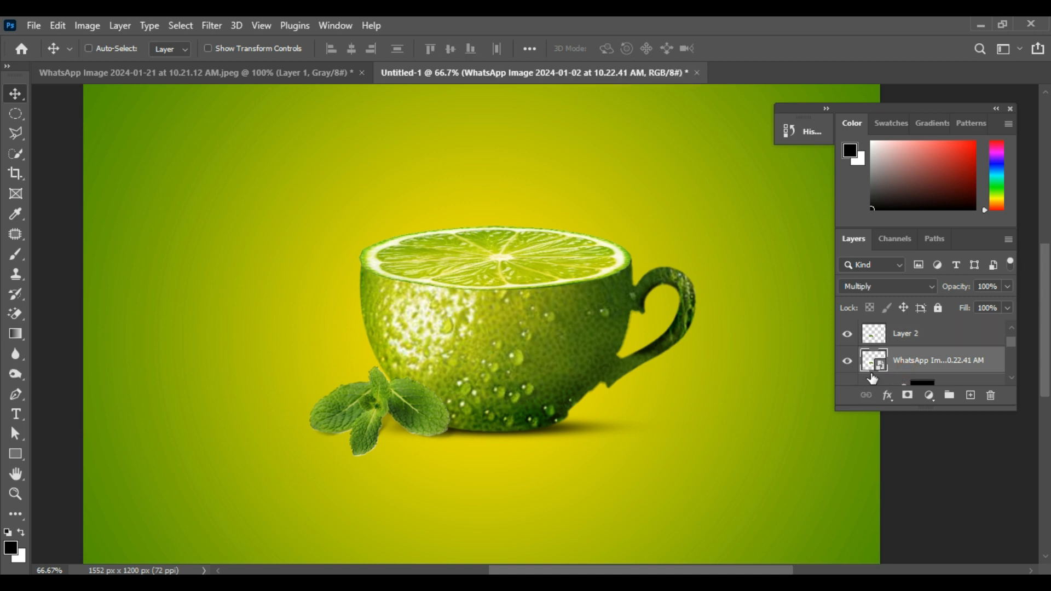
scroll(935, 377, "down", 3)
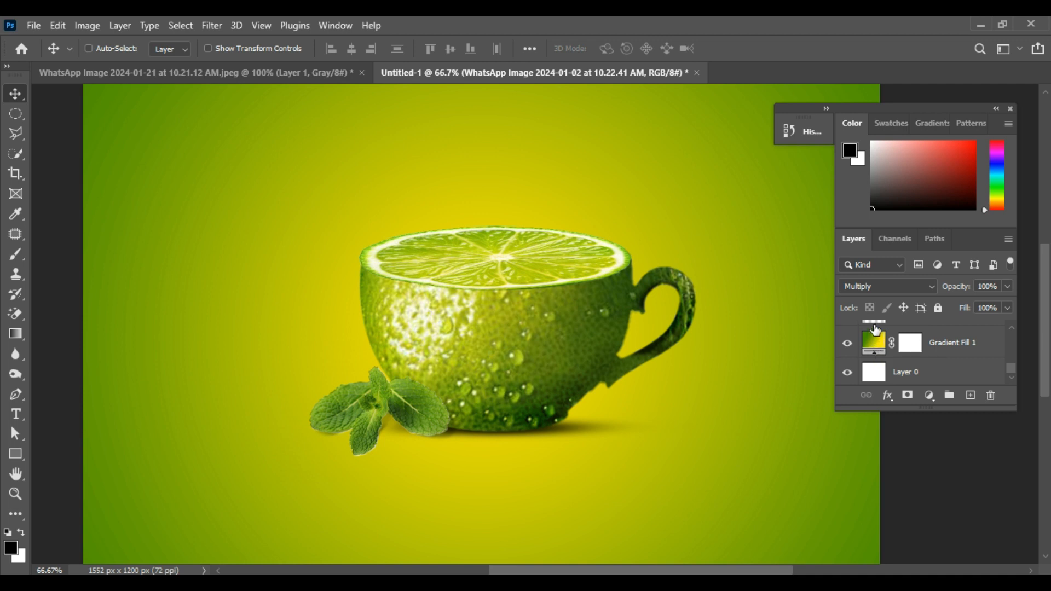
scroll(936, 379, "up", 4)
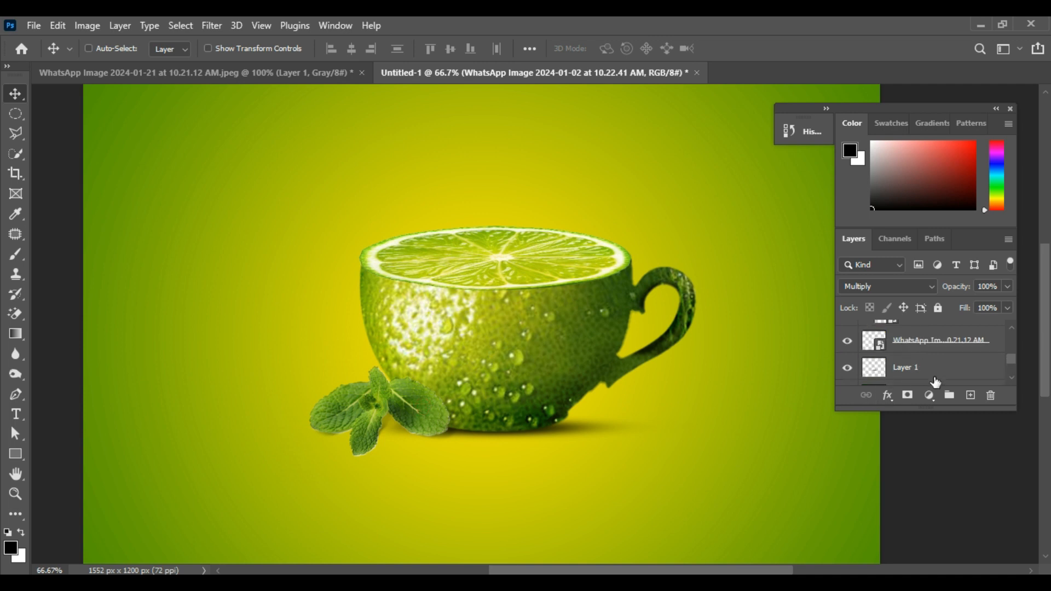
left_click(848, 362)
left_click(875, 365)
left_click(891, 404)
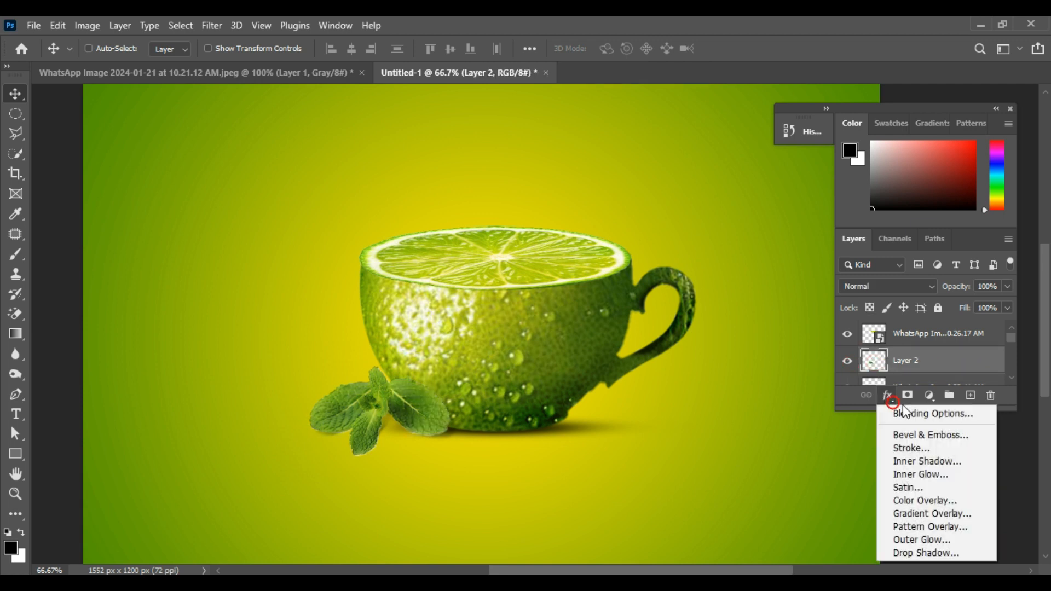
left_click(910, 549)
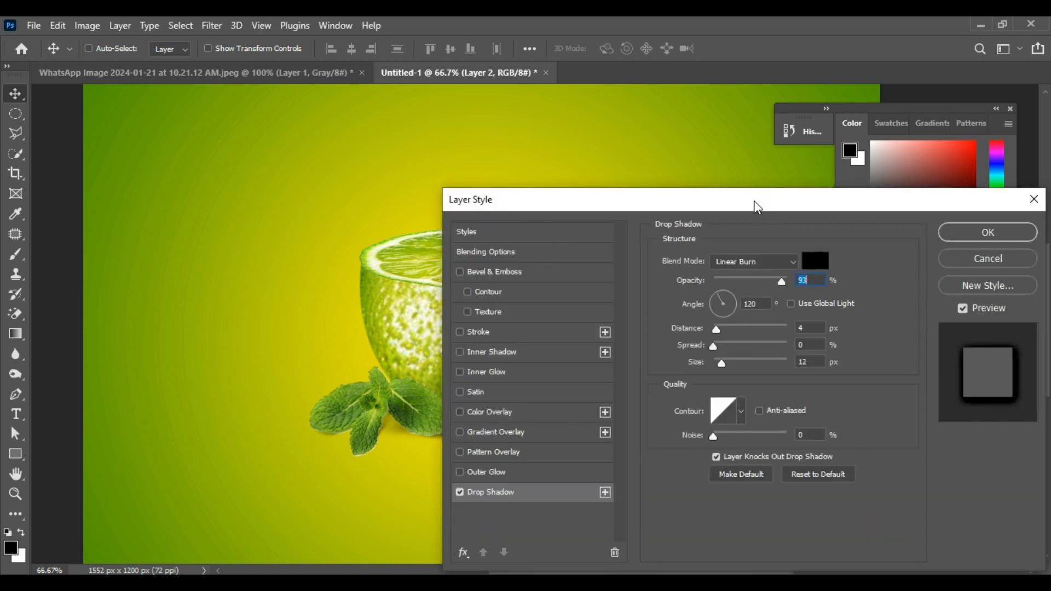
Step: Set the mint's drop shadow to Normal blend mode with 72% opacity and an 18 px size
left_click_drag(754, 203, 871, 208)
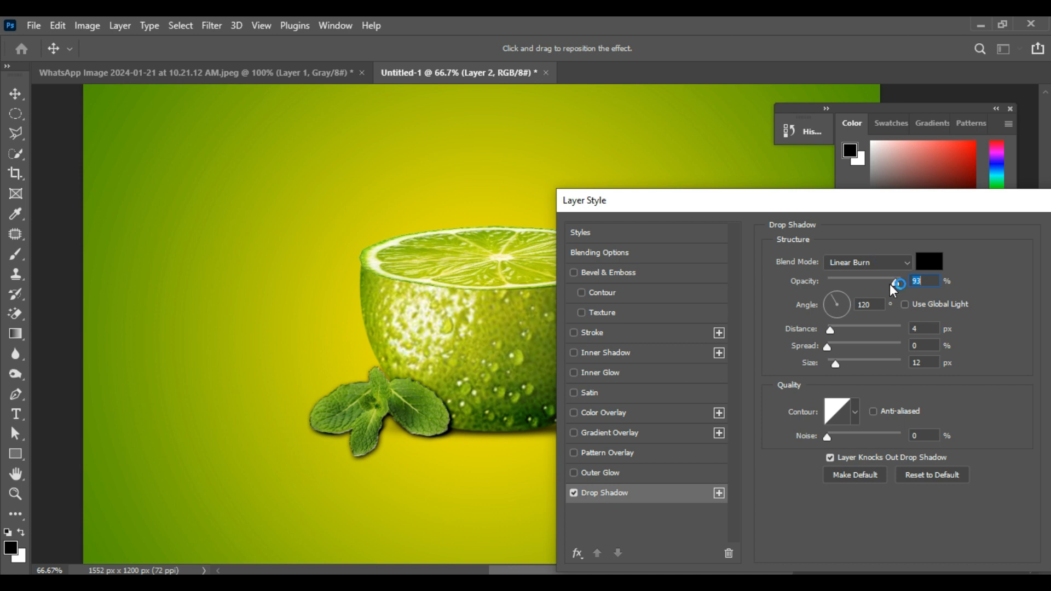
left_click_drag(876, 284, 870, 283)
left_click(869, 262)
left_click(846, 204)
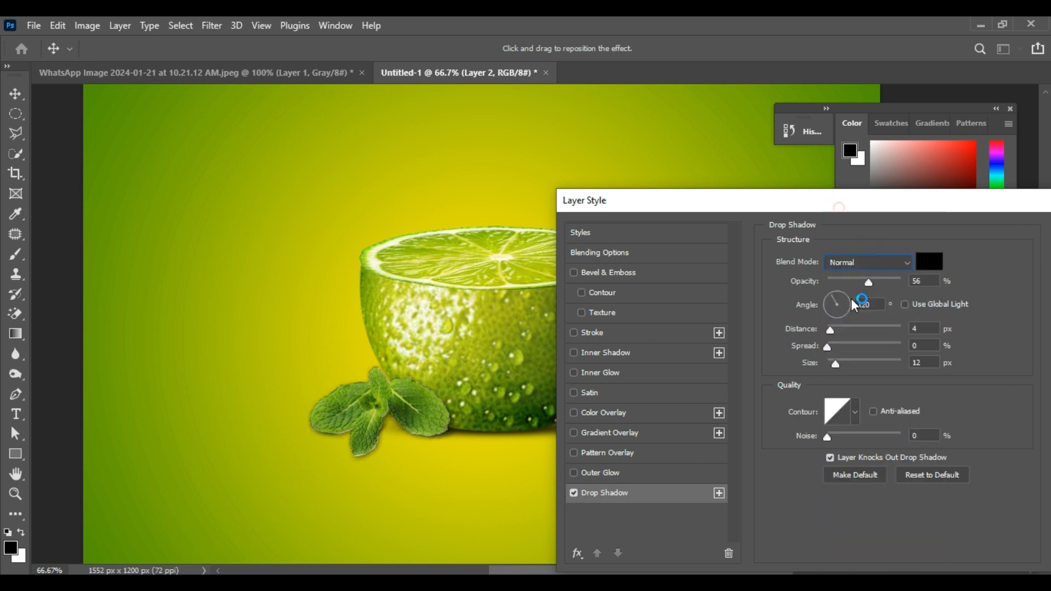
left_click_drag(836, 284, 879, 283)
left_click_drag(823, 362, 838, 363)
Step: Set the mint's drop shadow distance to 10 px and apply the layer style
left_click(920, 329)
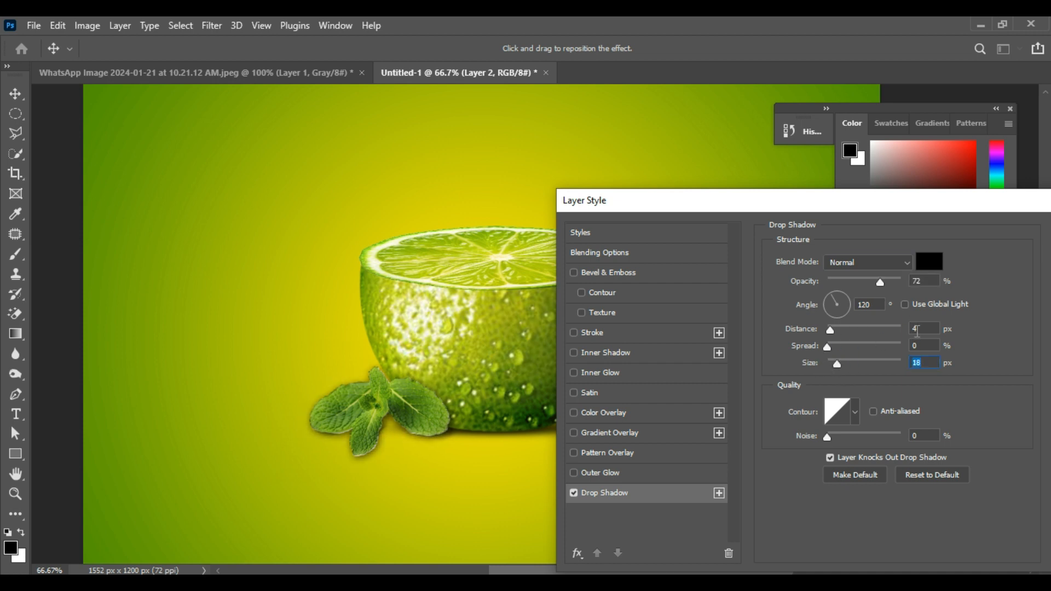
type("6")
key("Up")
key("Up")
key("Up")
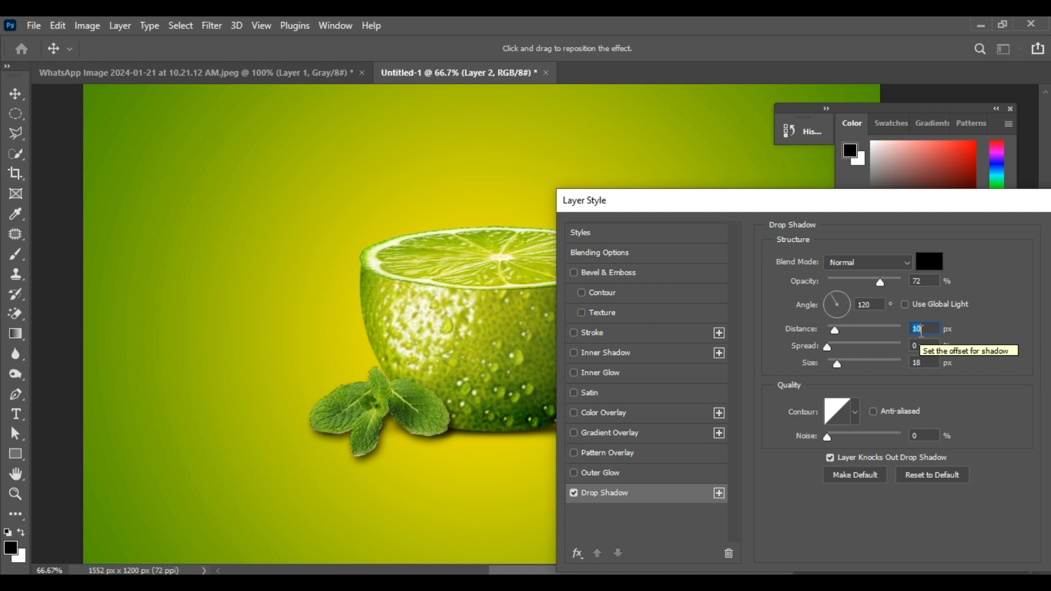
left_click(1017, 260)
Step: Brush soft black shading beneath the mint leaves on shadow Layer 1 at 10% flow, and return to the Move tool
scroll(900, 381, "down", 3)
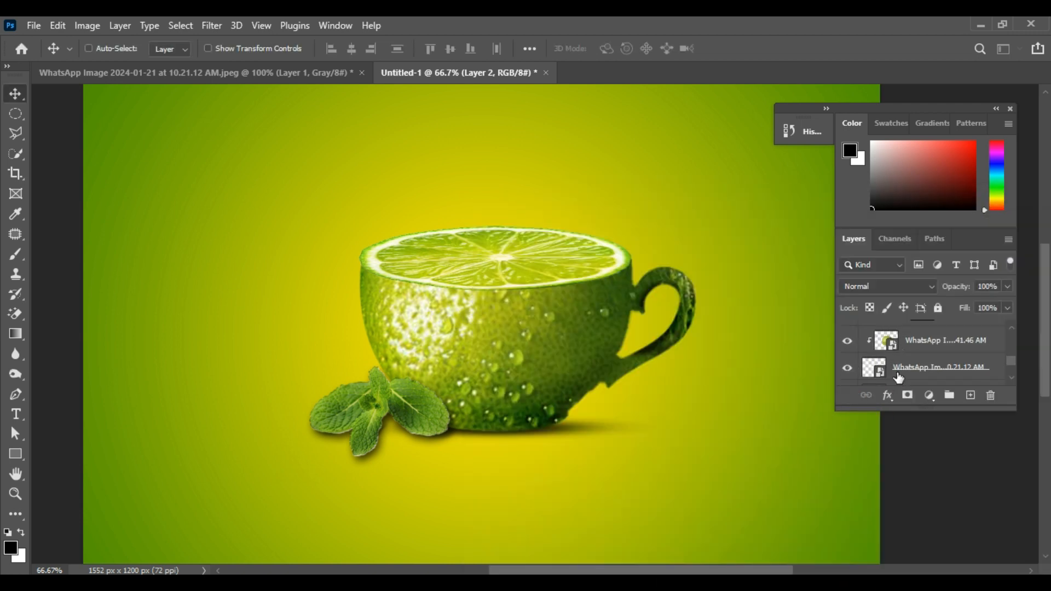
left_click(882, 326)
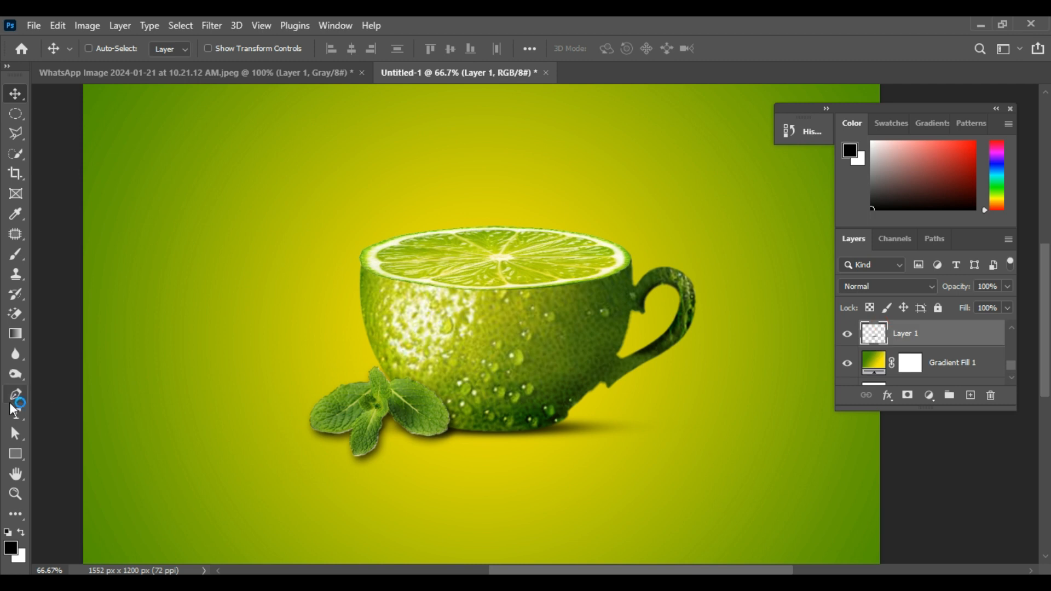
left_click(16, 254)
left_click_drag(412, 49, 406, 51)
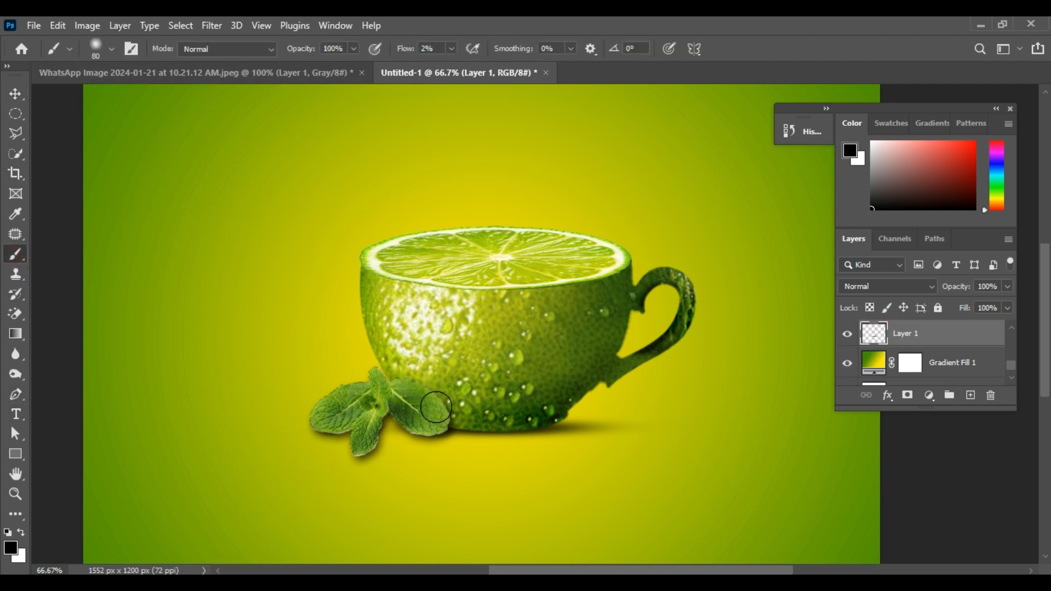
left_click_drag(408, 50, 408, 50)
left_click(369, 360)
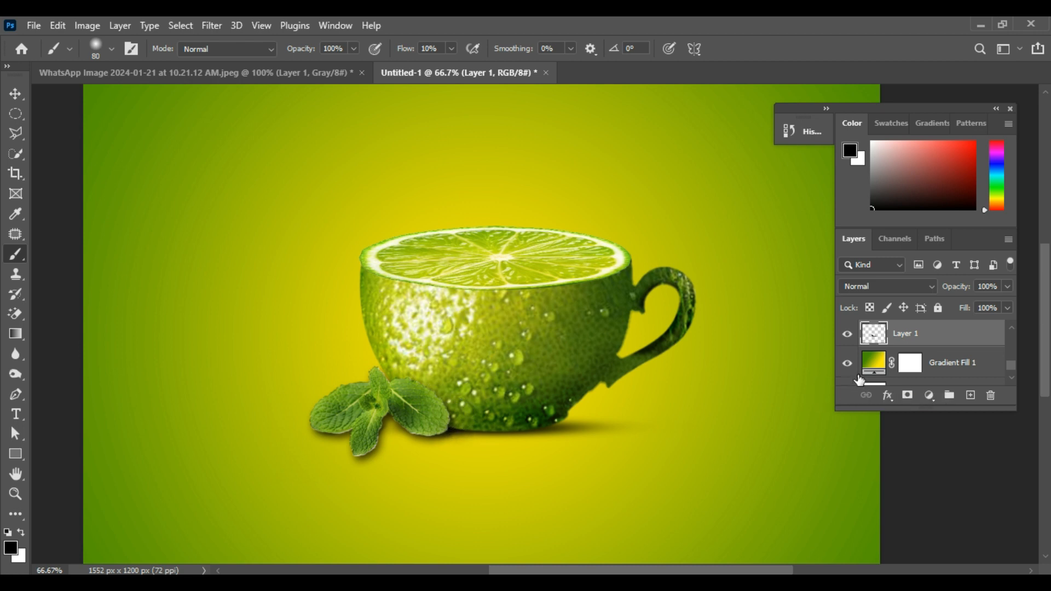
key("ctrl+minus")
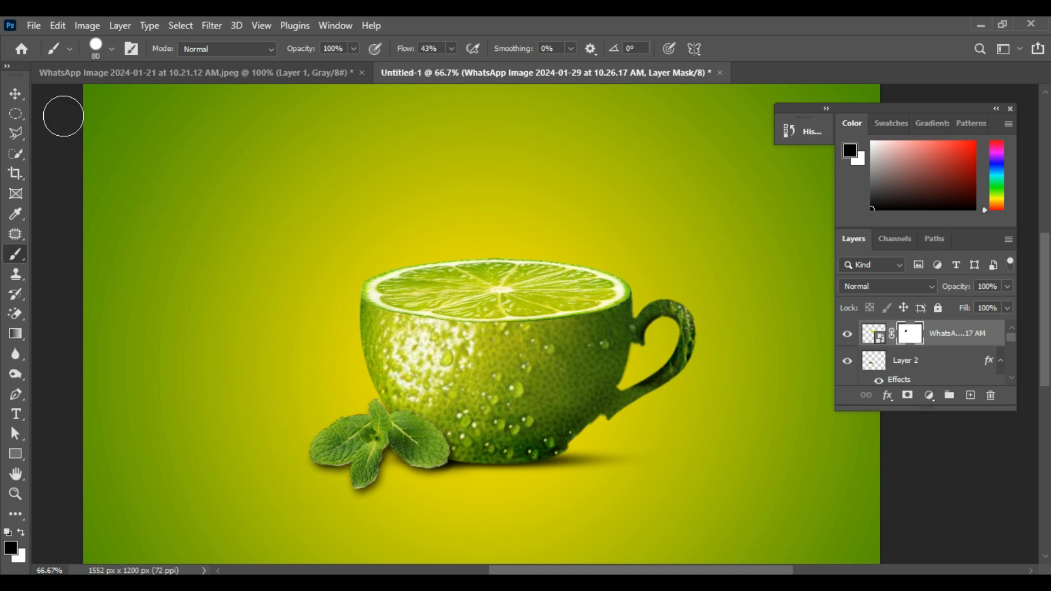
key("v")
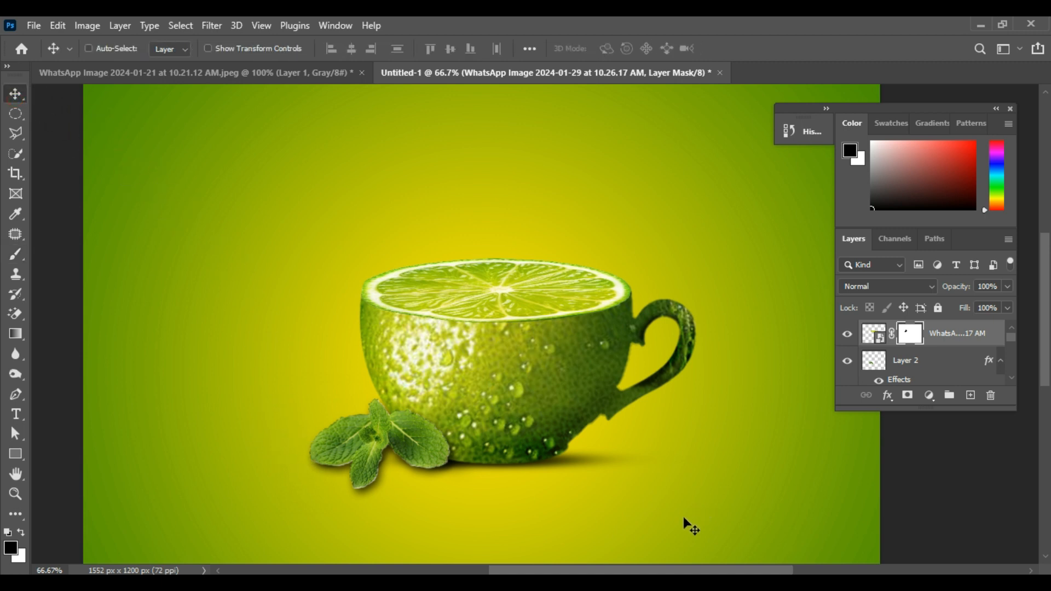